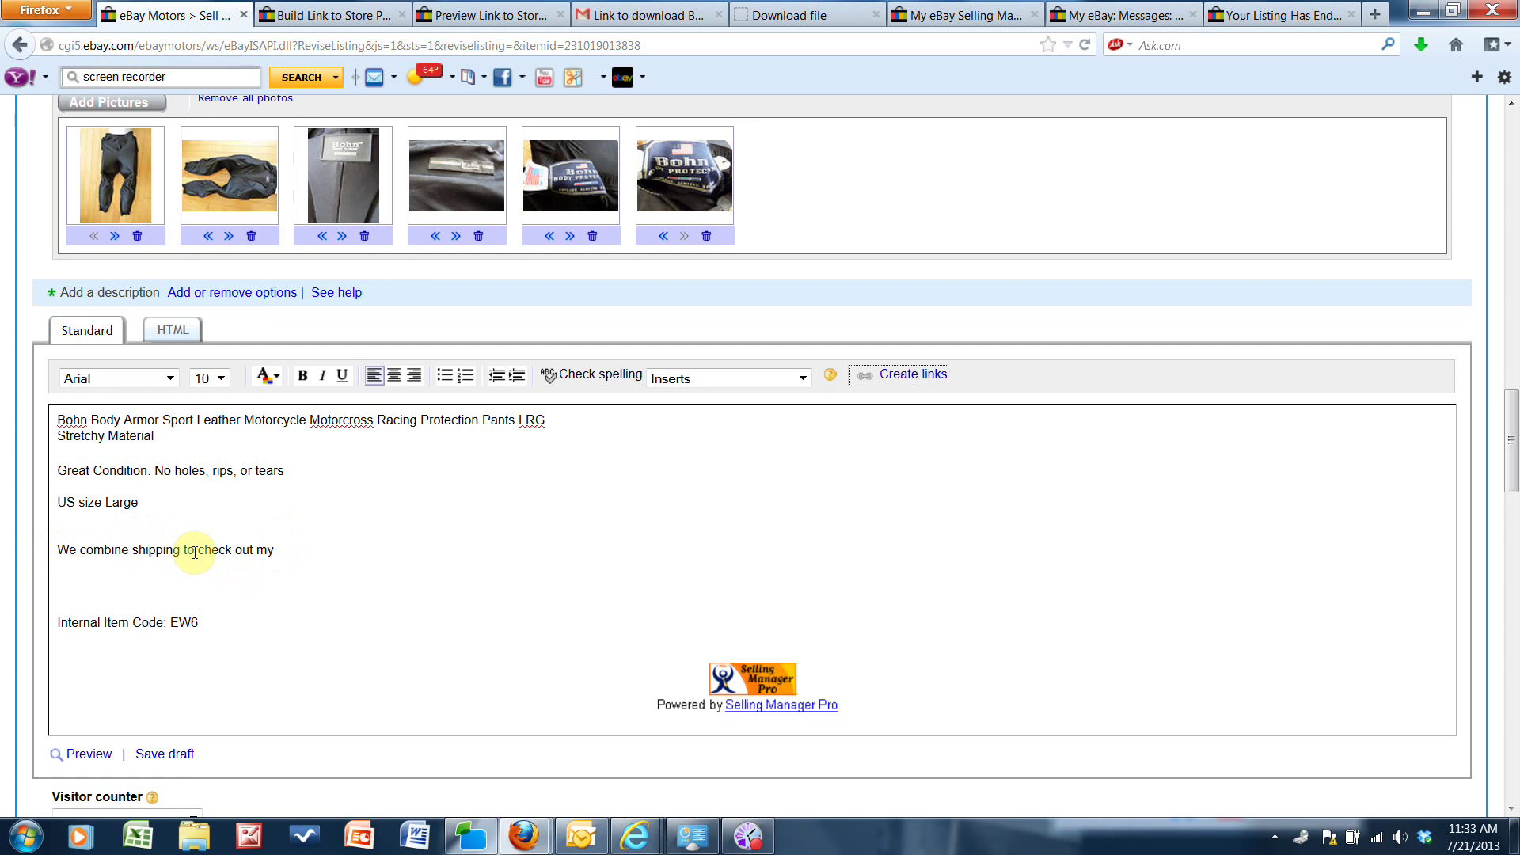
Edit the shipping line to read 'We combine shipping wo check out my other items' and bring up the description options
left_click_drag(192, 551, 186, 552)
key("BackSpace")
key("BackSpace")
type("wo")
left_click(299, 552)
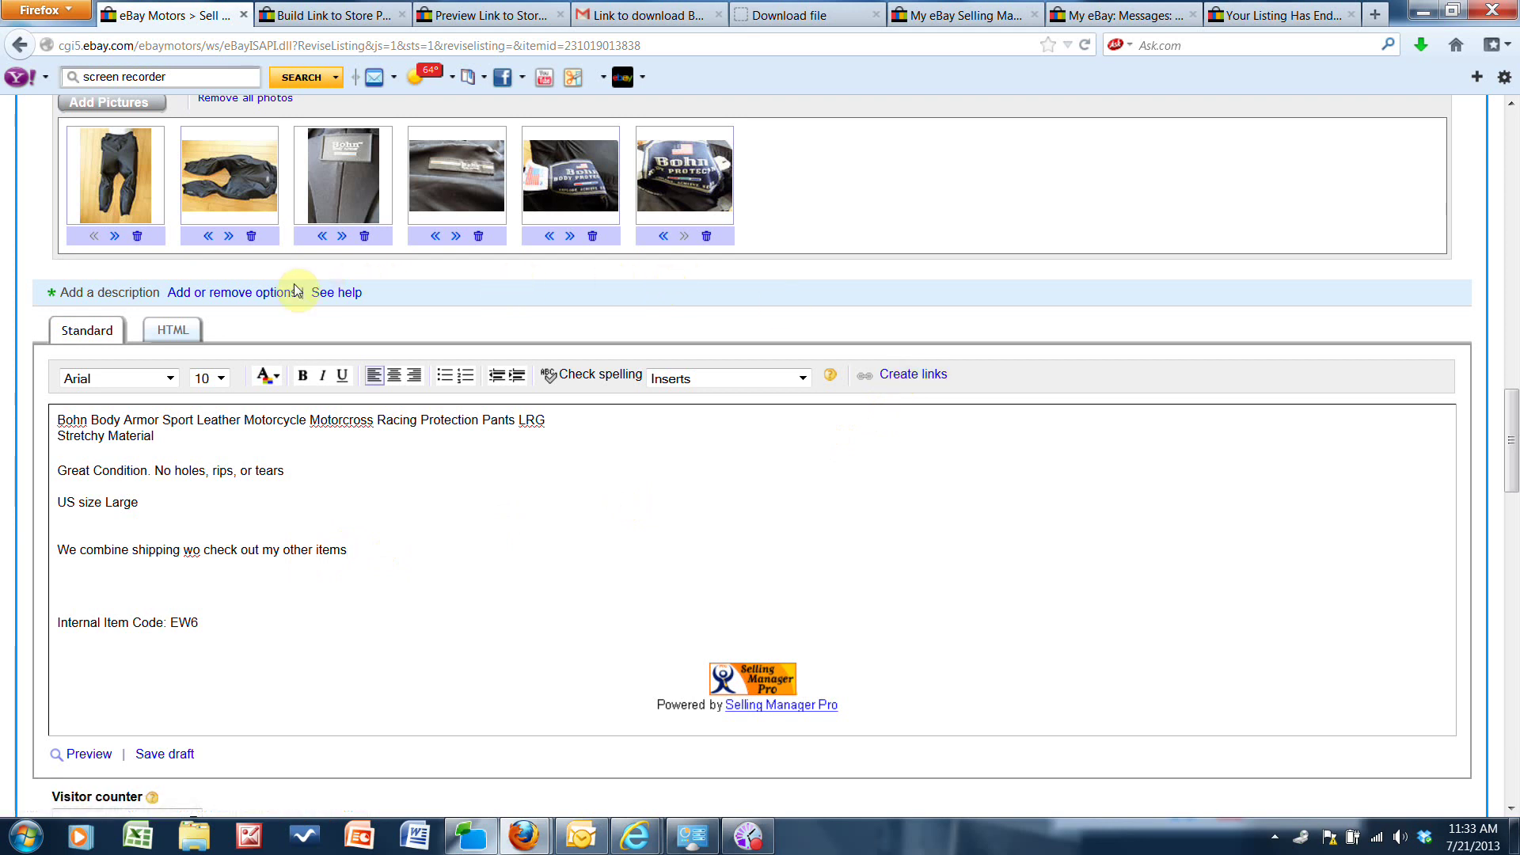
left_click(271, 292)
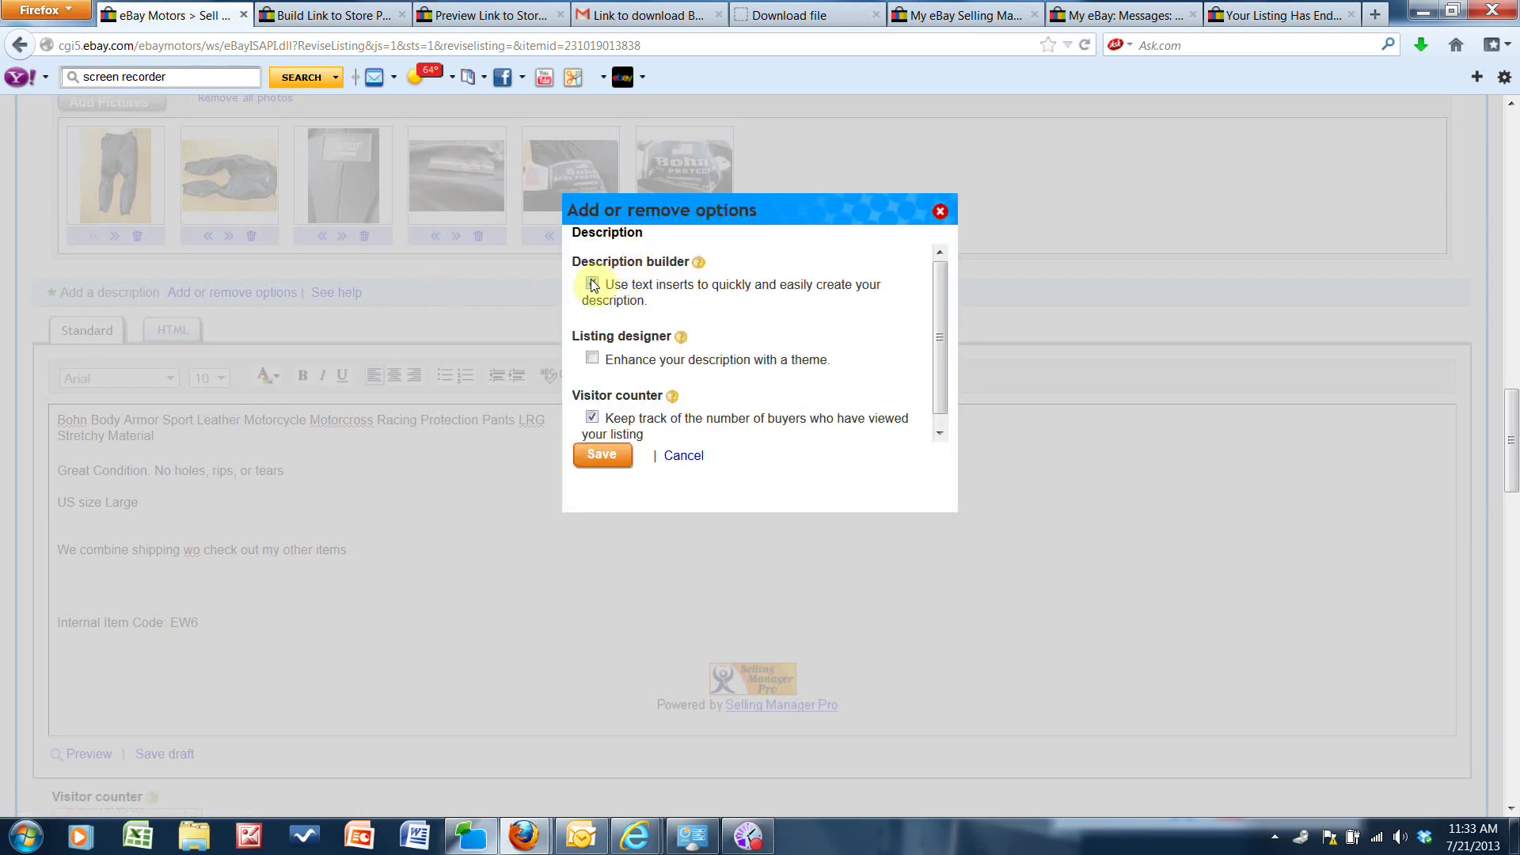
Enable 'Use text inserts' under Description builder and close the options dialog
left_click(593, 284)
left_click(931, 222)
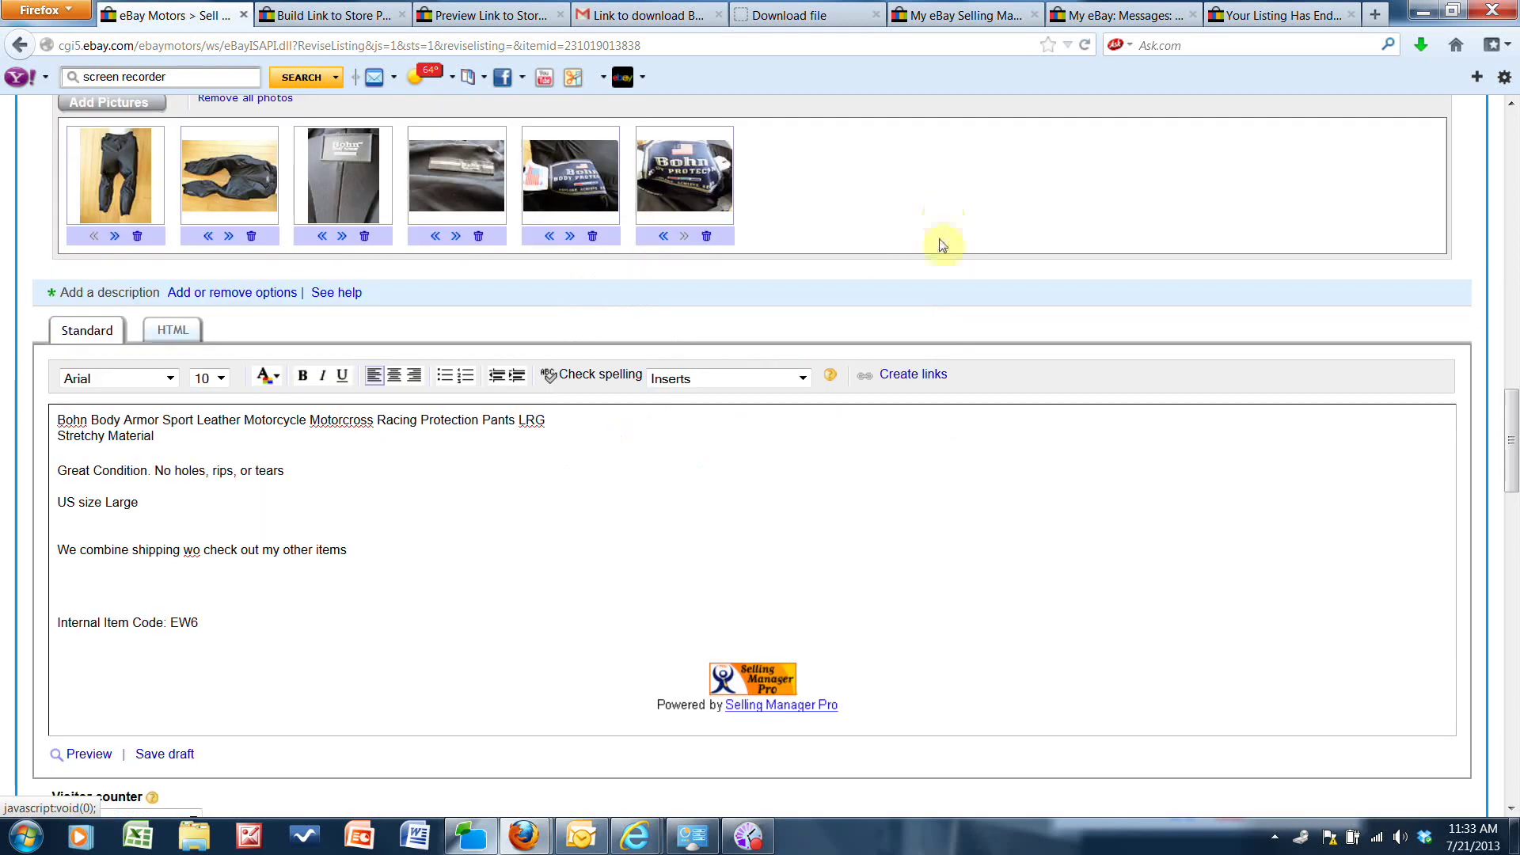
Open the store's HTML Builder via Create links and choose 'Build a link to a Store page'
left_click(913, 377)
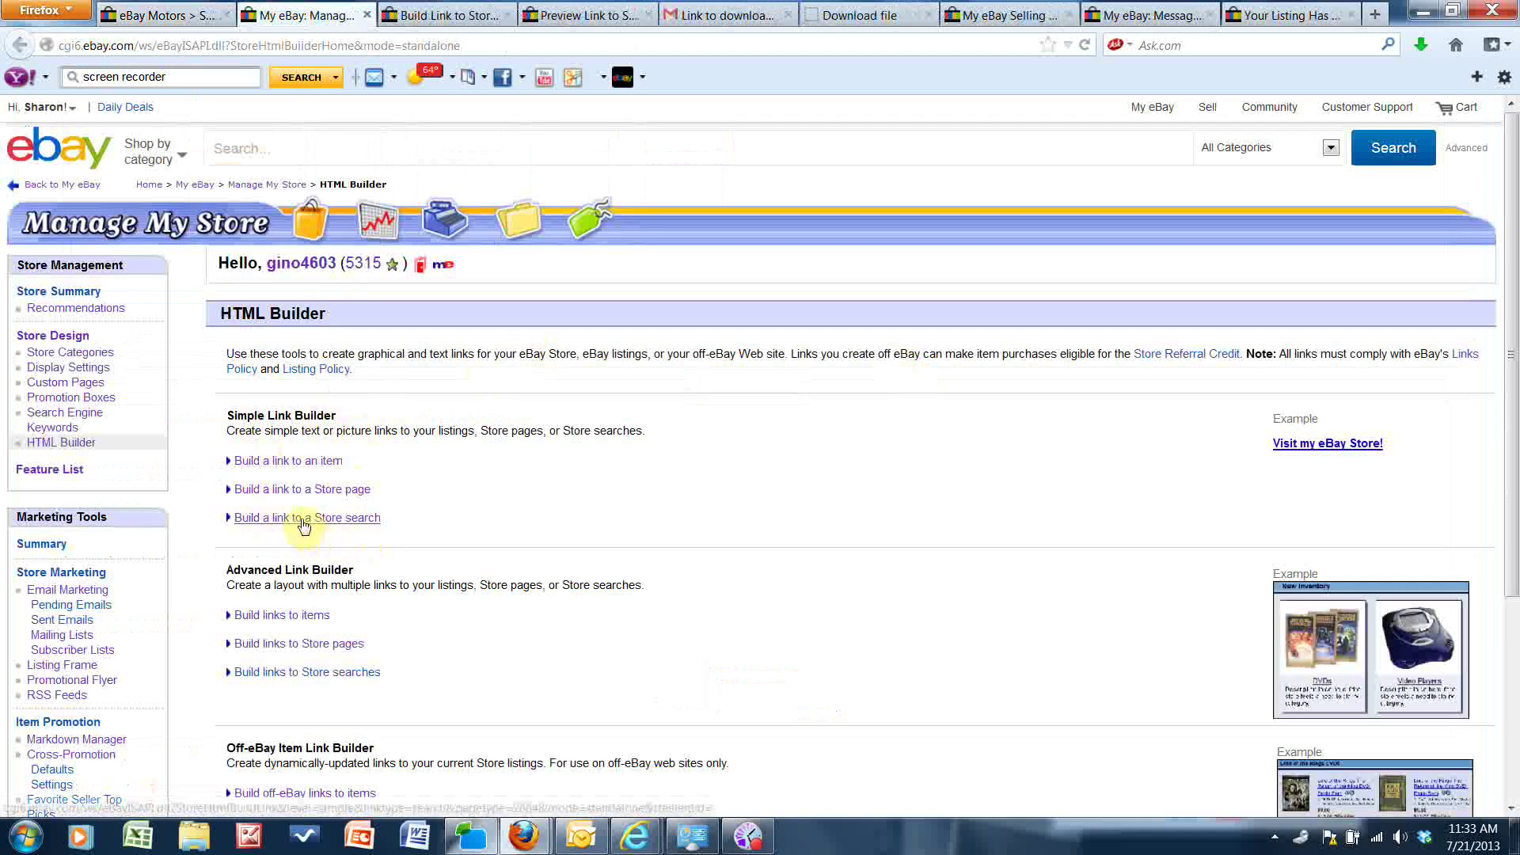
left_click(299, 490)
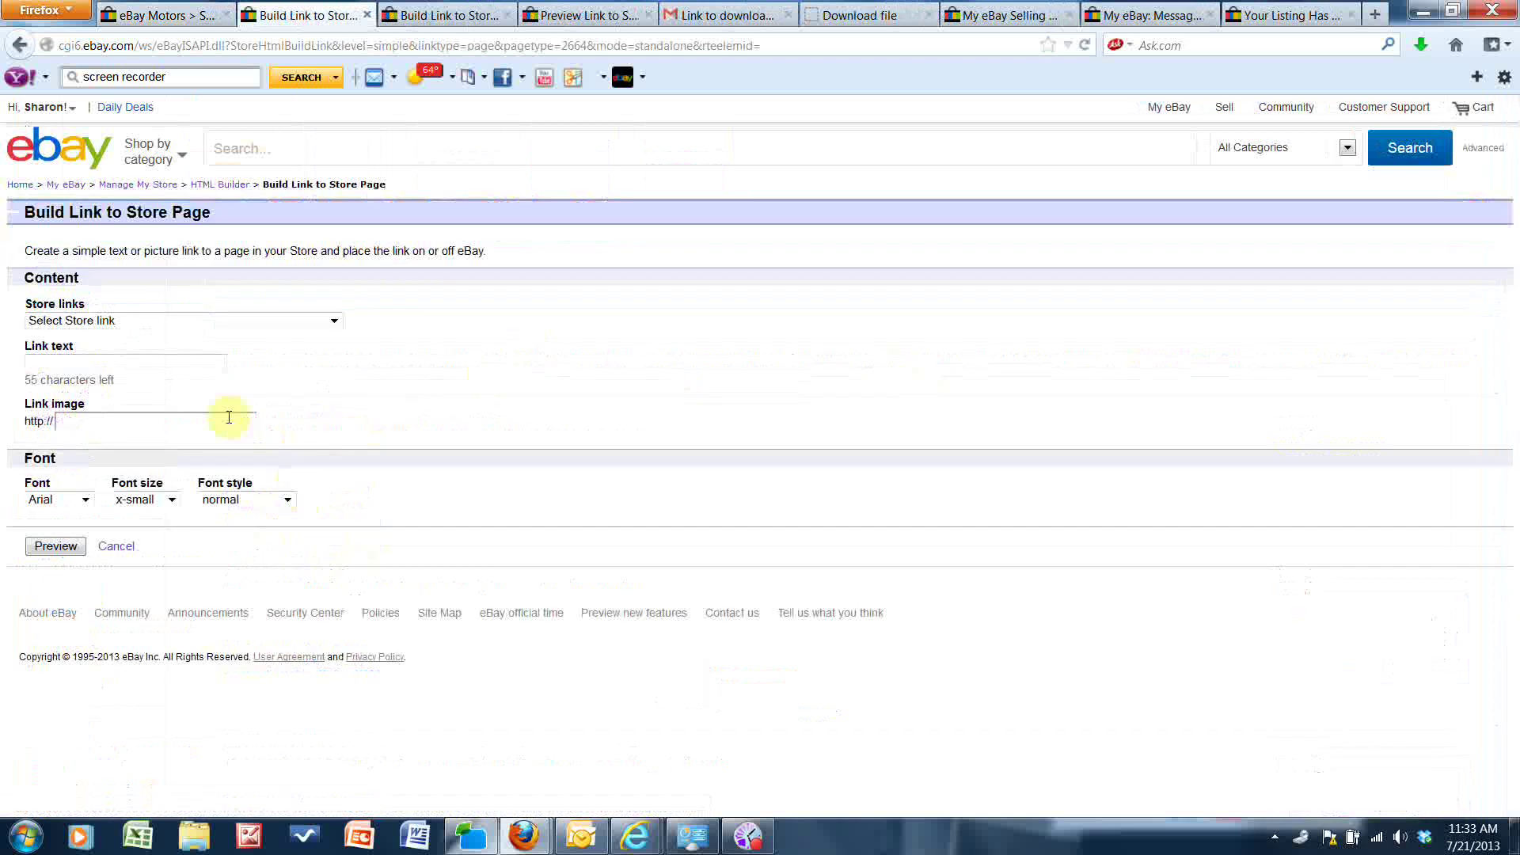
Link to the Clothing > Men's category with link text 'Other Men's Clothing' and preview it
left_click(332, 323)
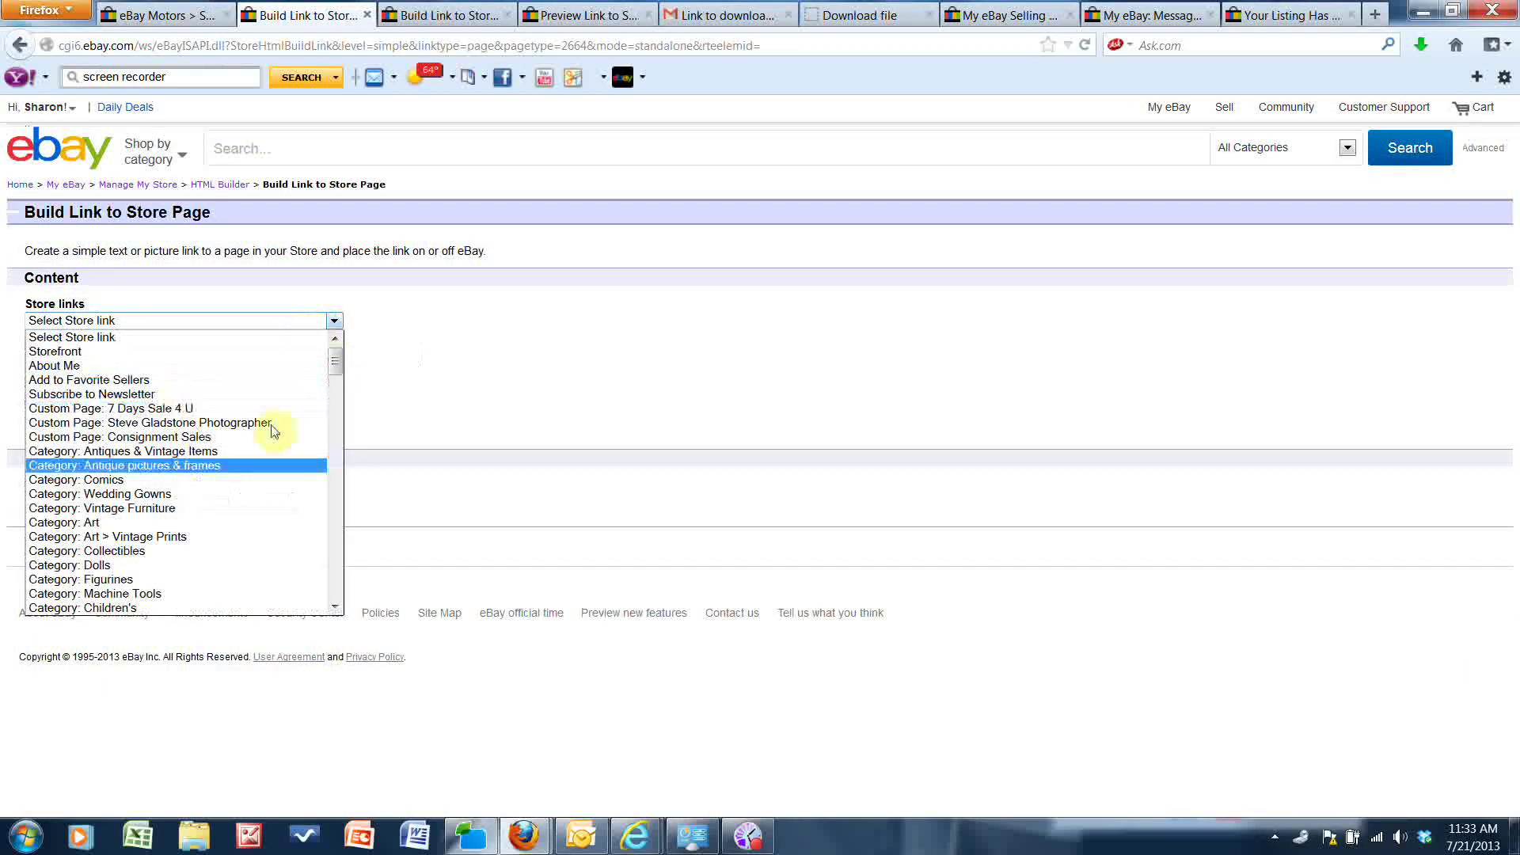
left_click_drag(330, 364, 333, 398)
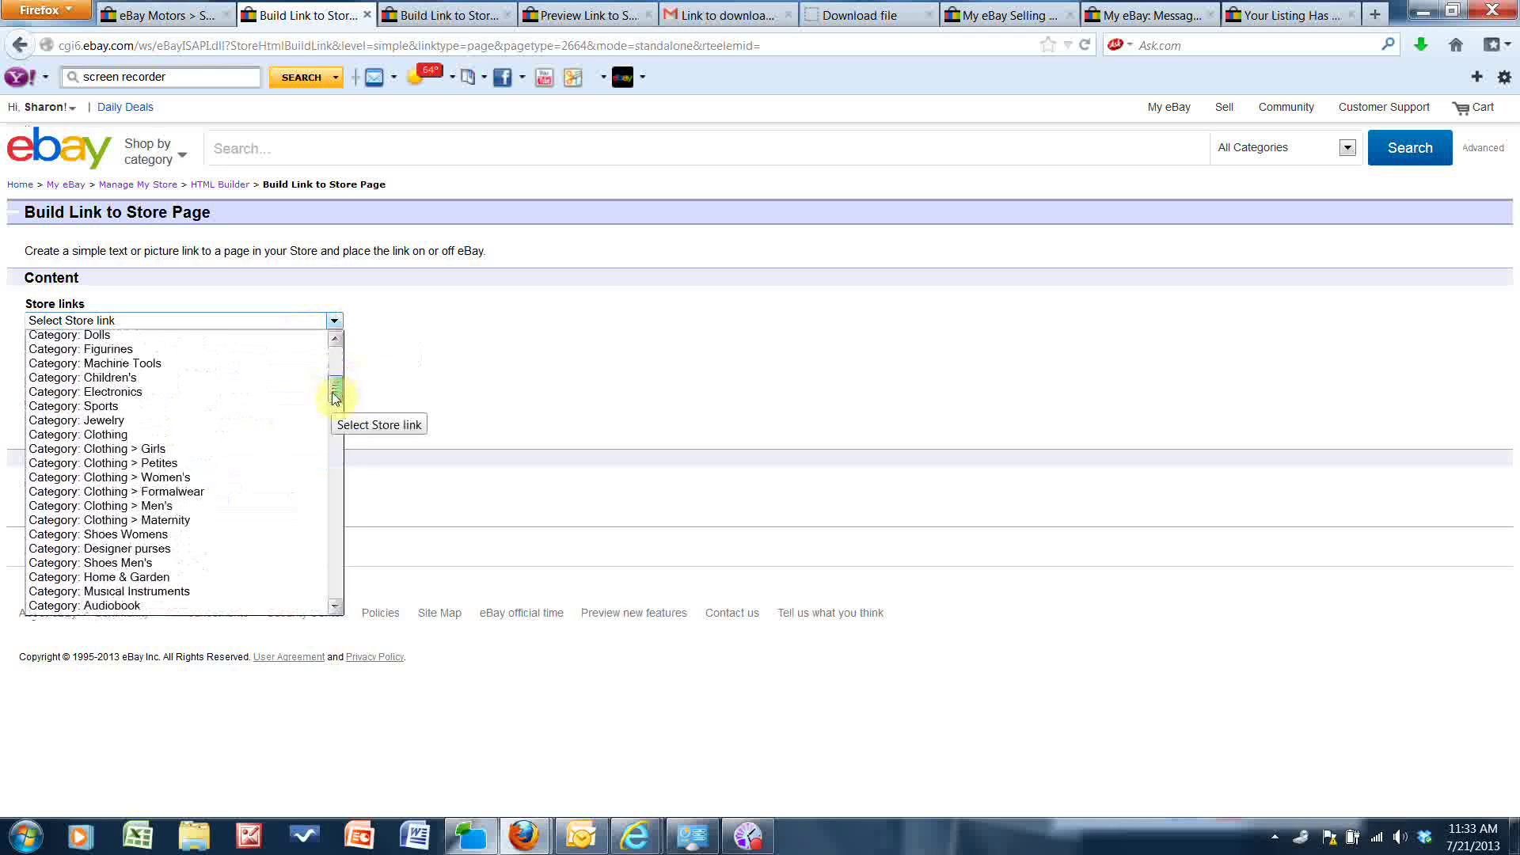
left_click(157, 506)
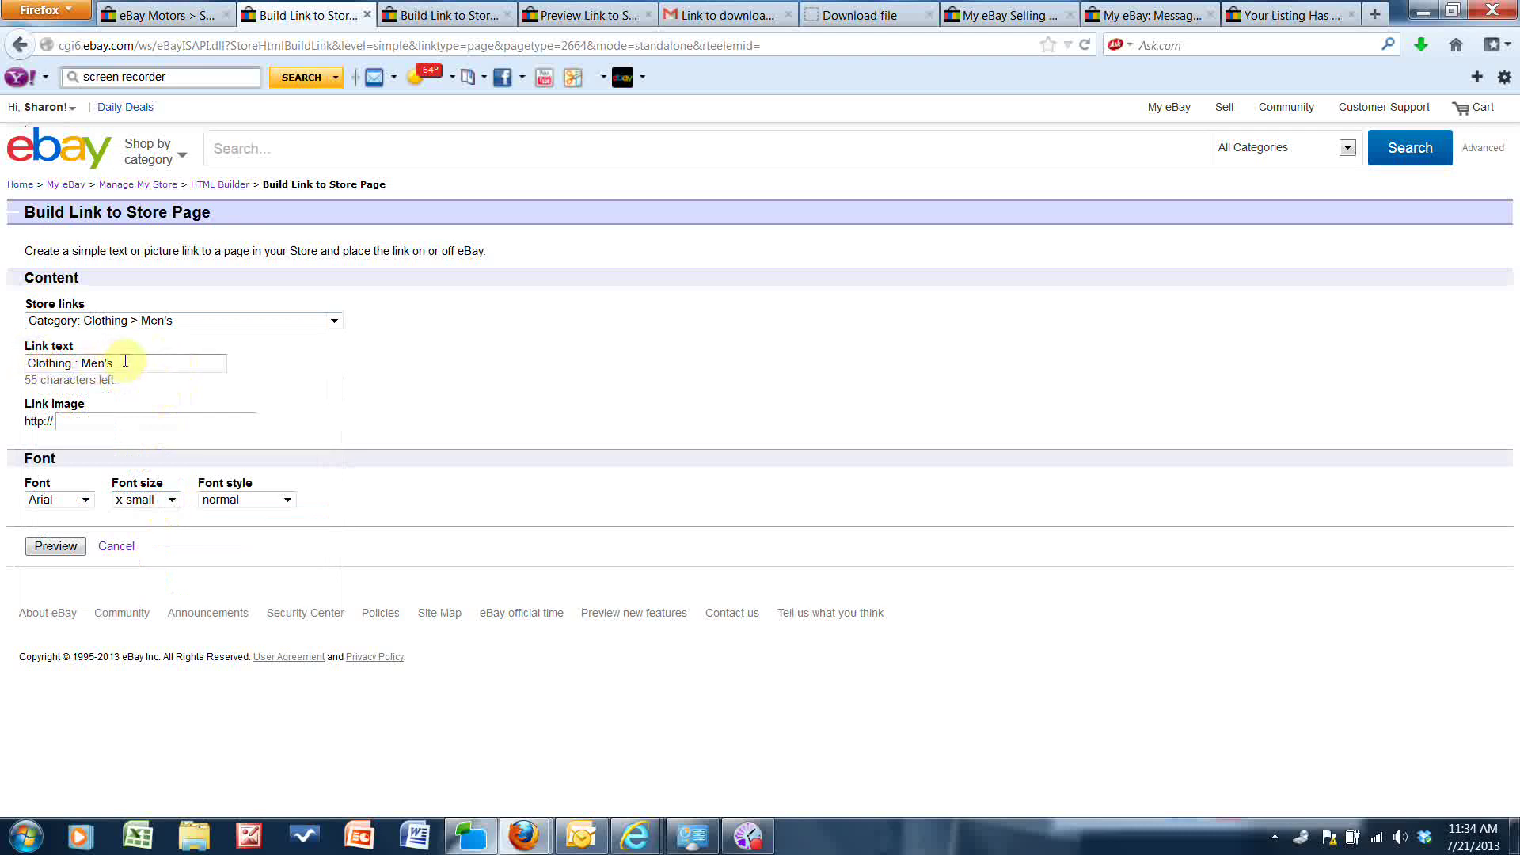
left_click_drag(126, 361, 3, 362)
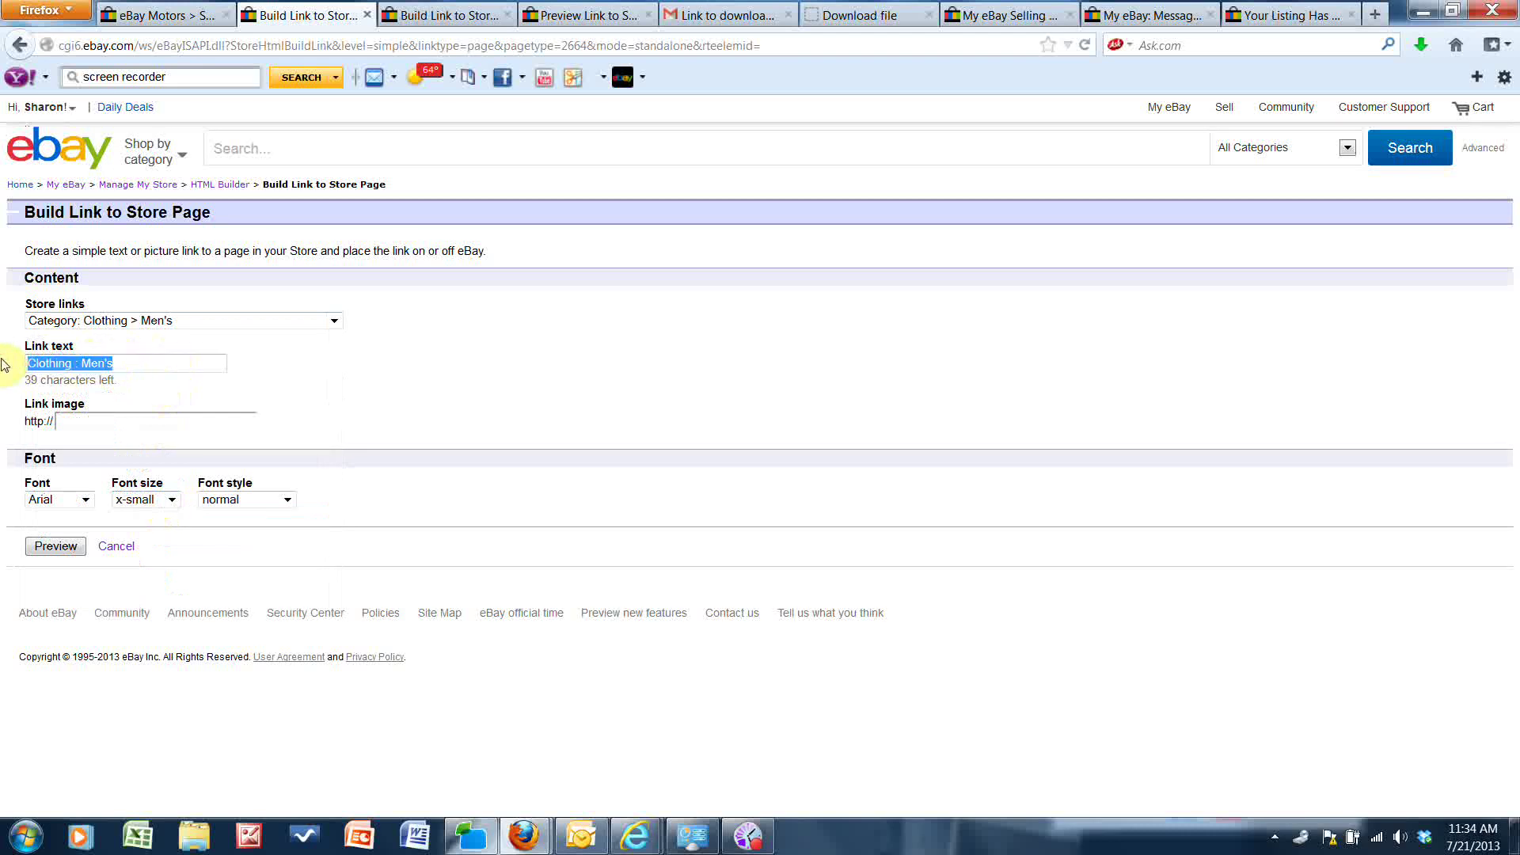
type("Oth")
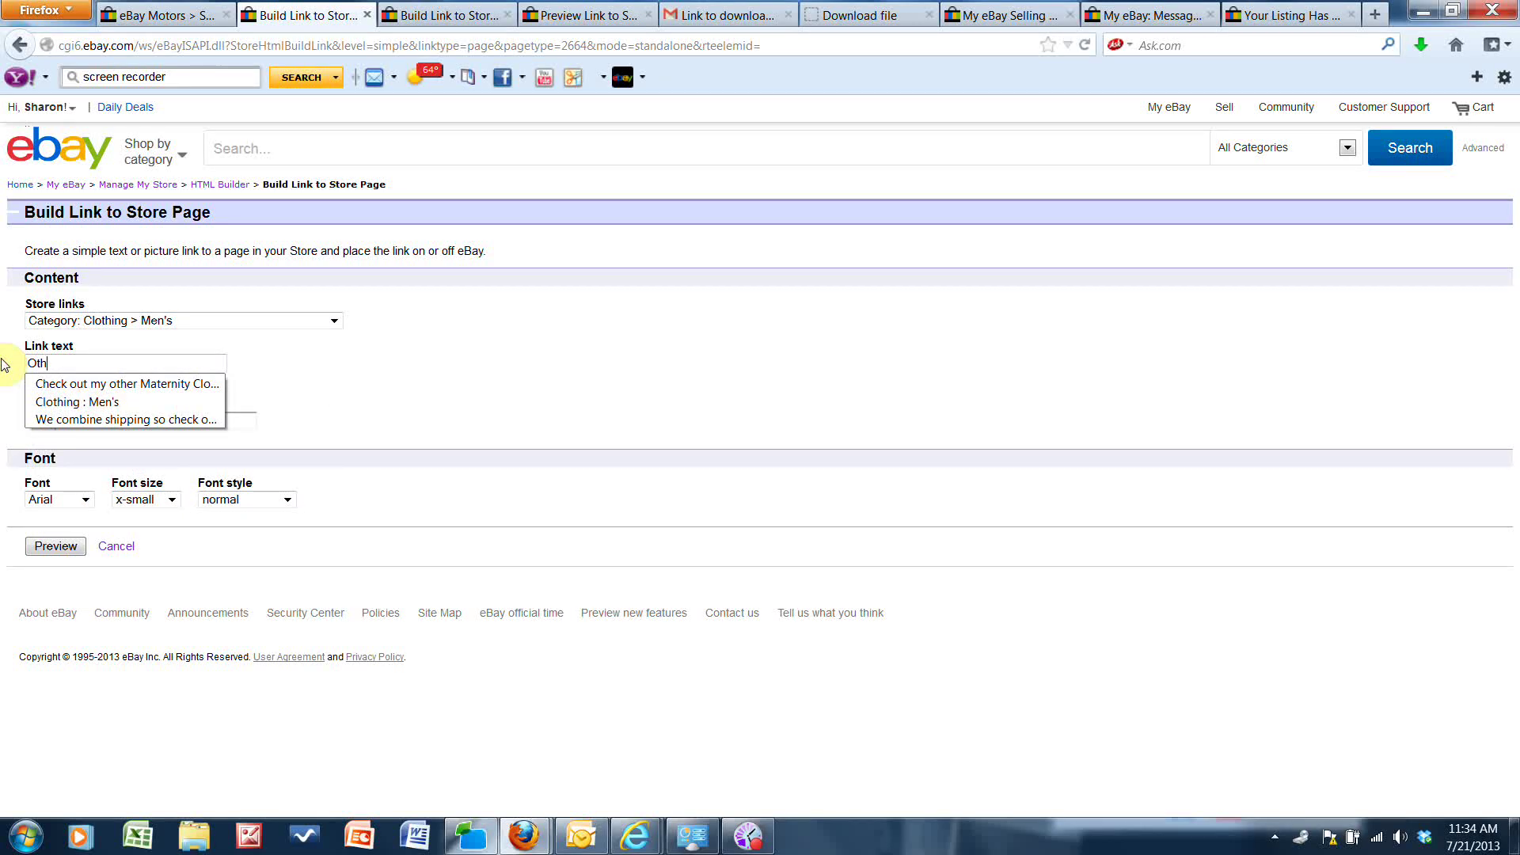
type("er ")
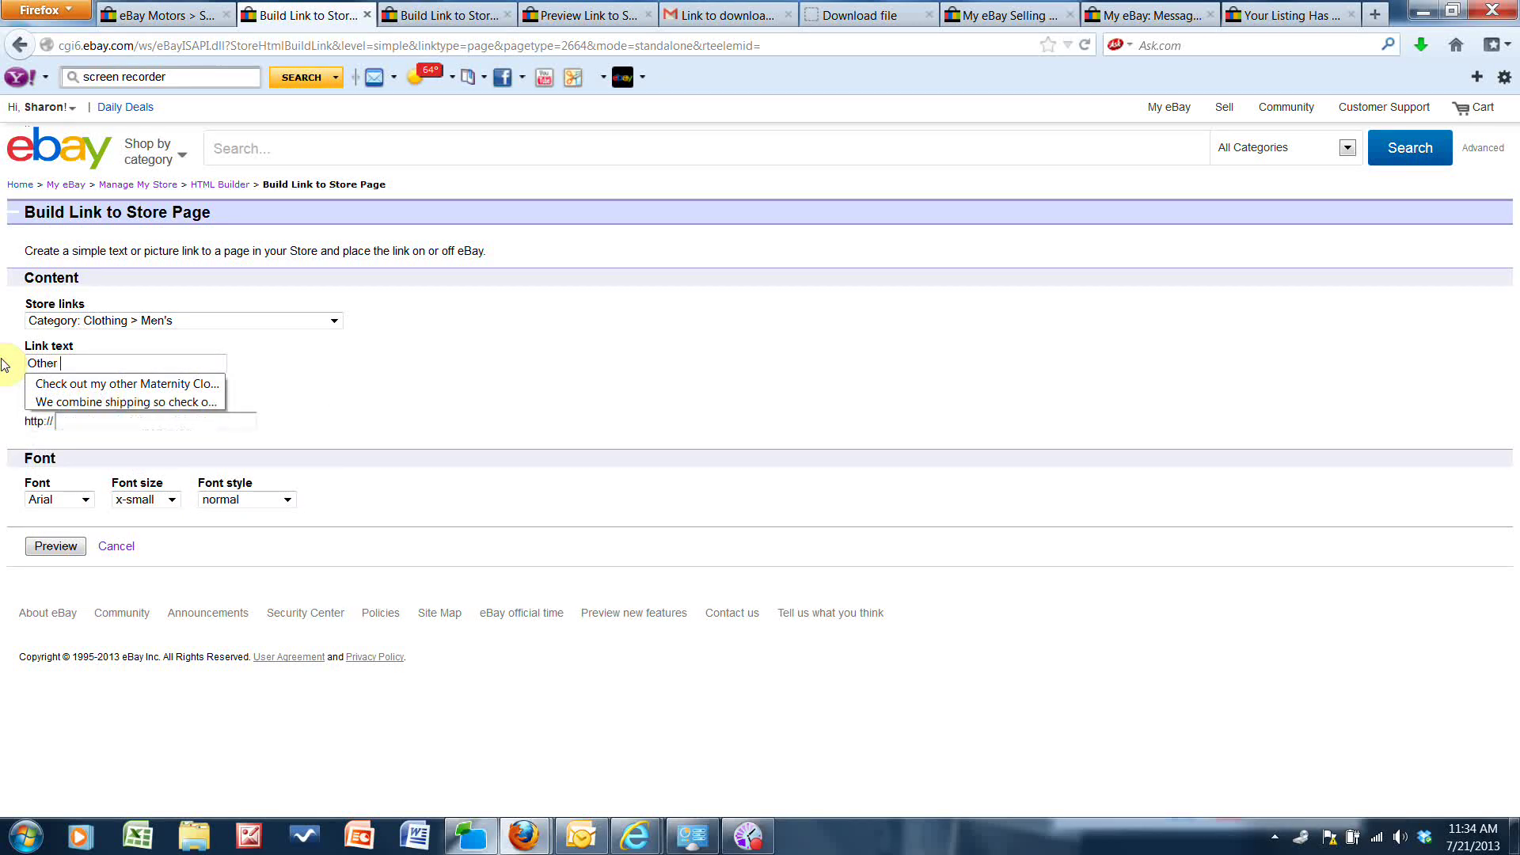
type("Men's Clothing")
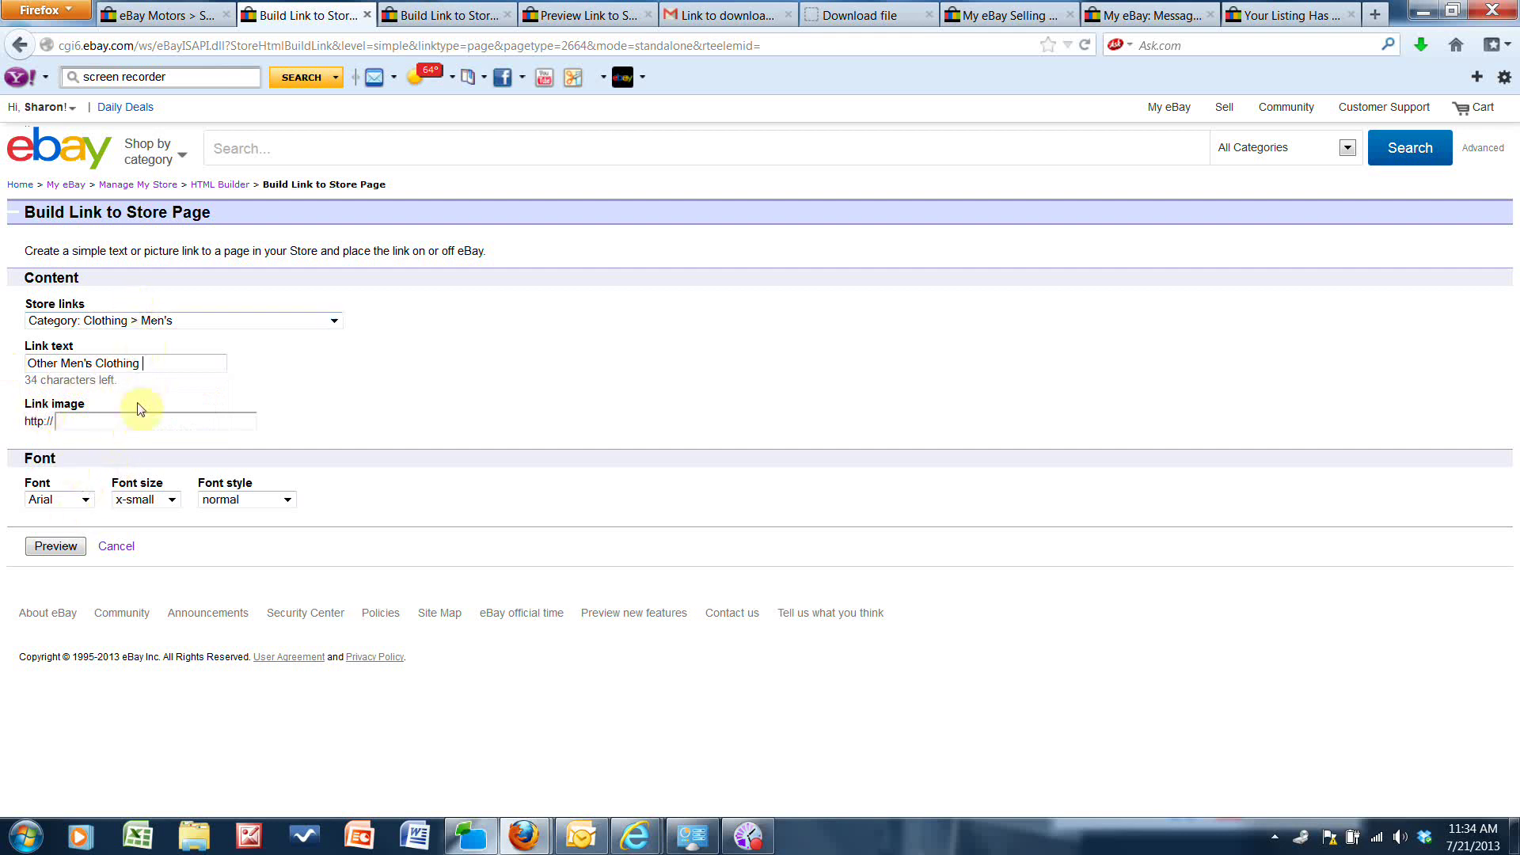
left_click(57, 546)
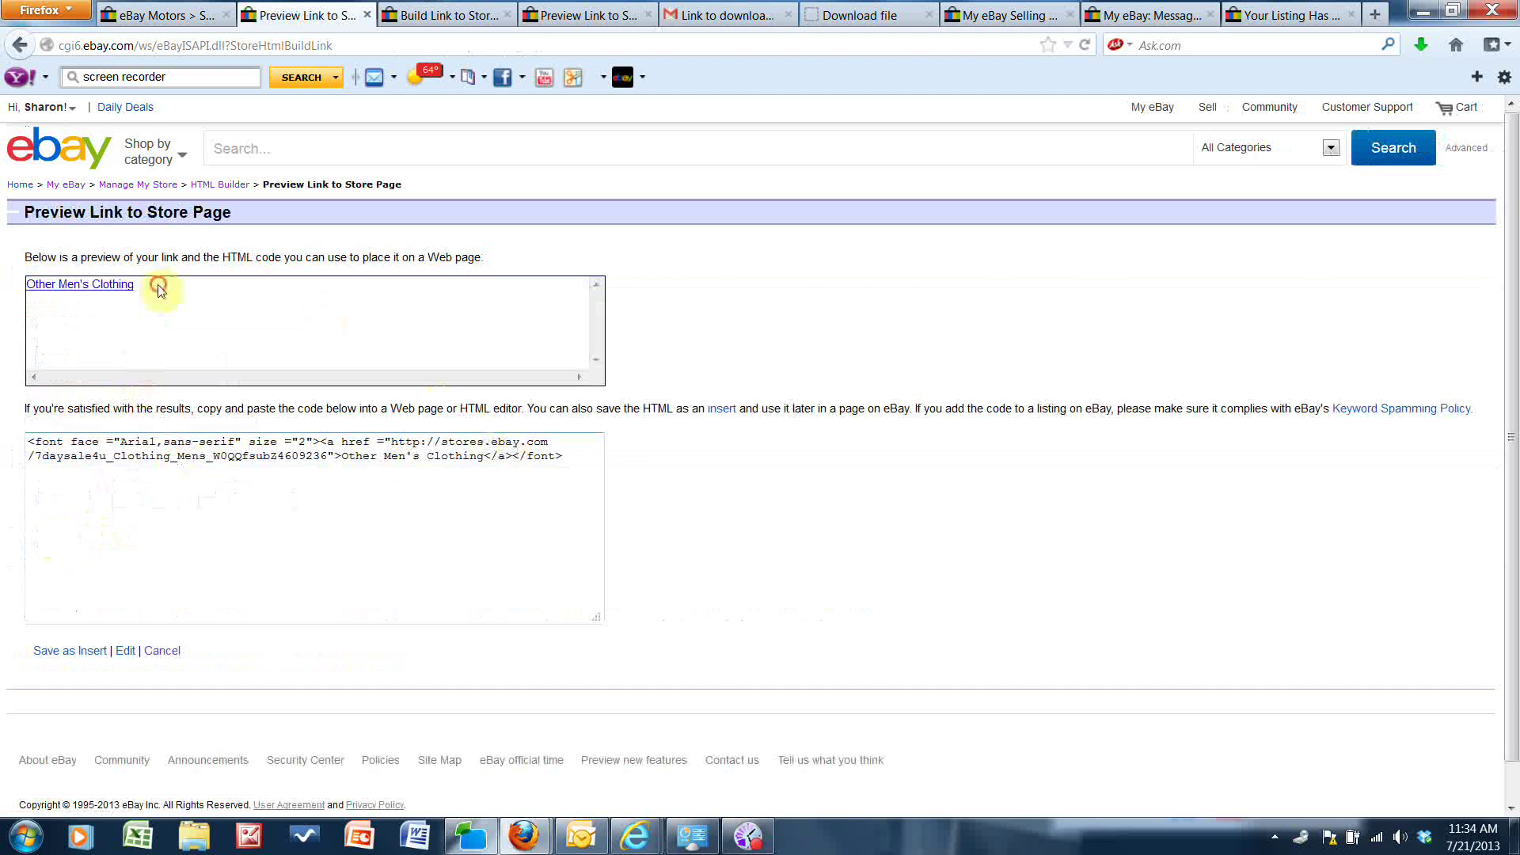
Copy the previewed 'Other Men's Clothing' link and return to the listing's tab
left_click_drag(150, 285, 24, 286)
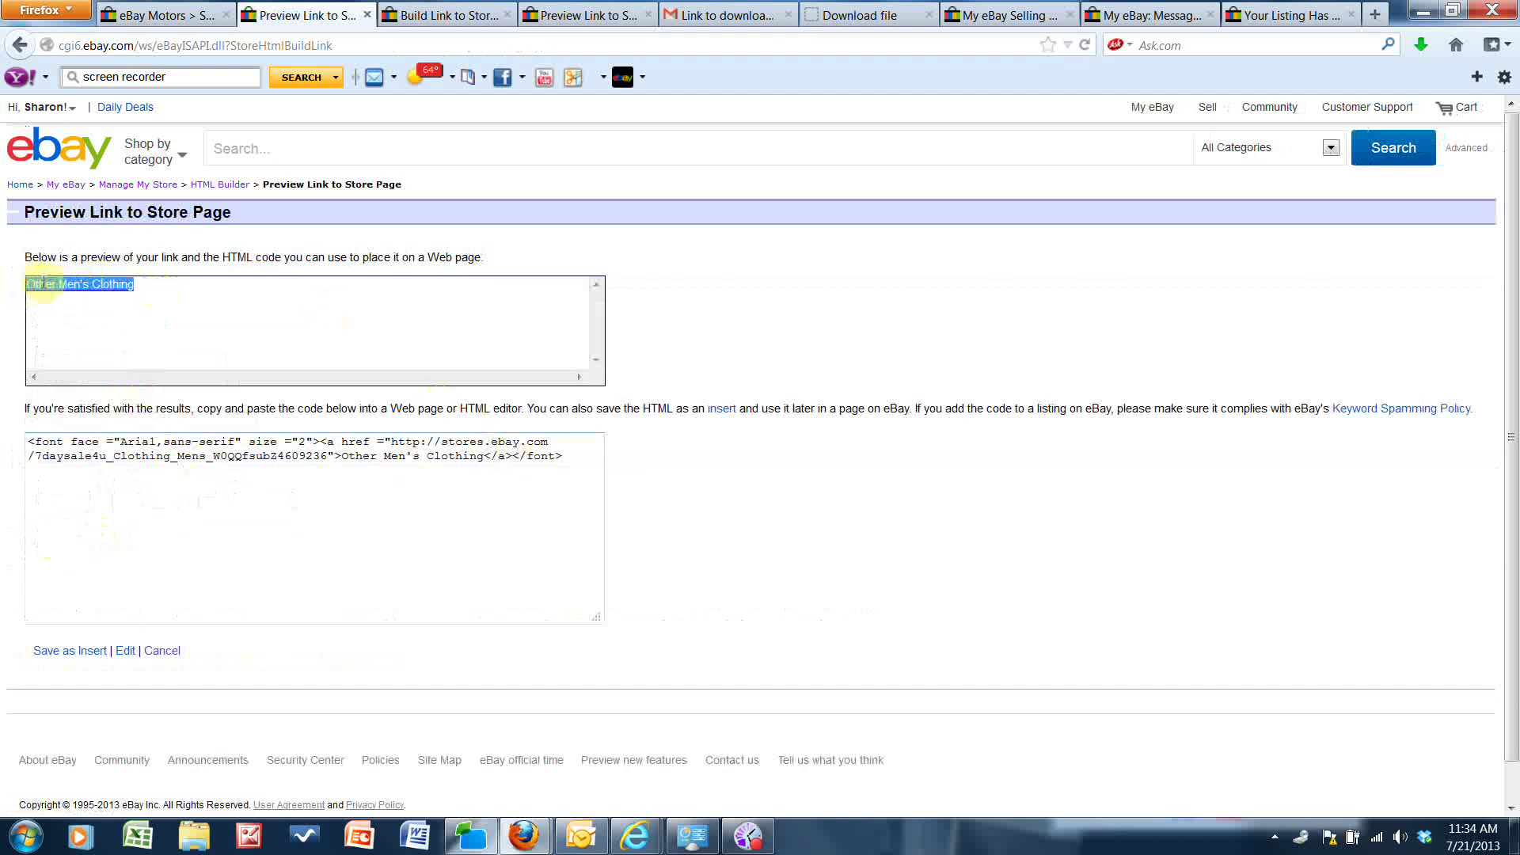
right_click(32, 285)
left_click(83, 294)
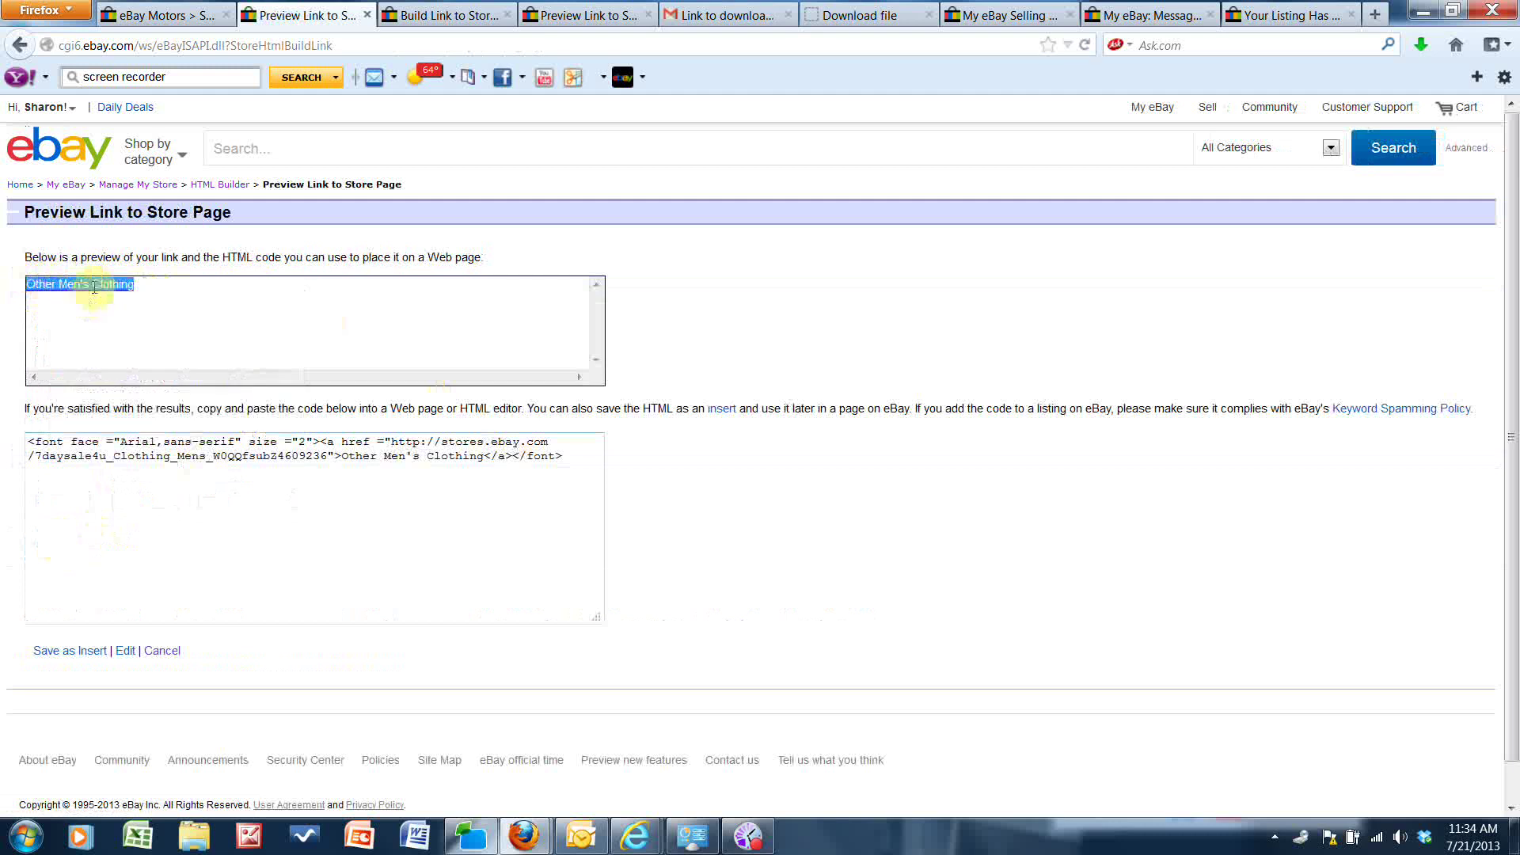
left_click(184, 17)
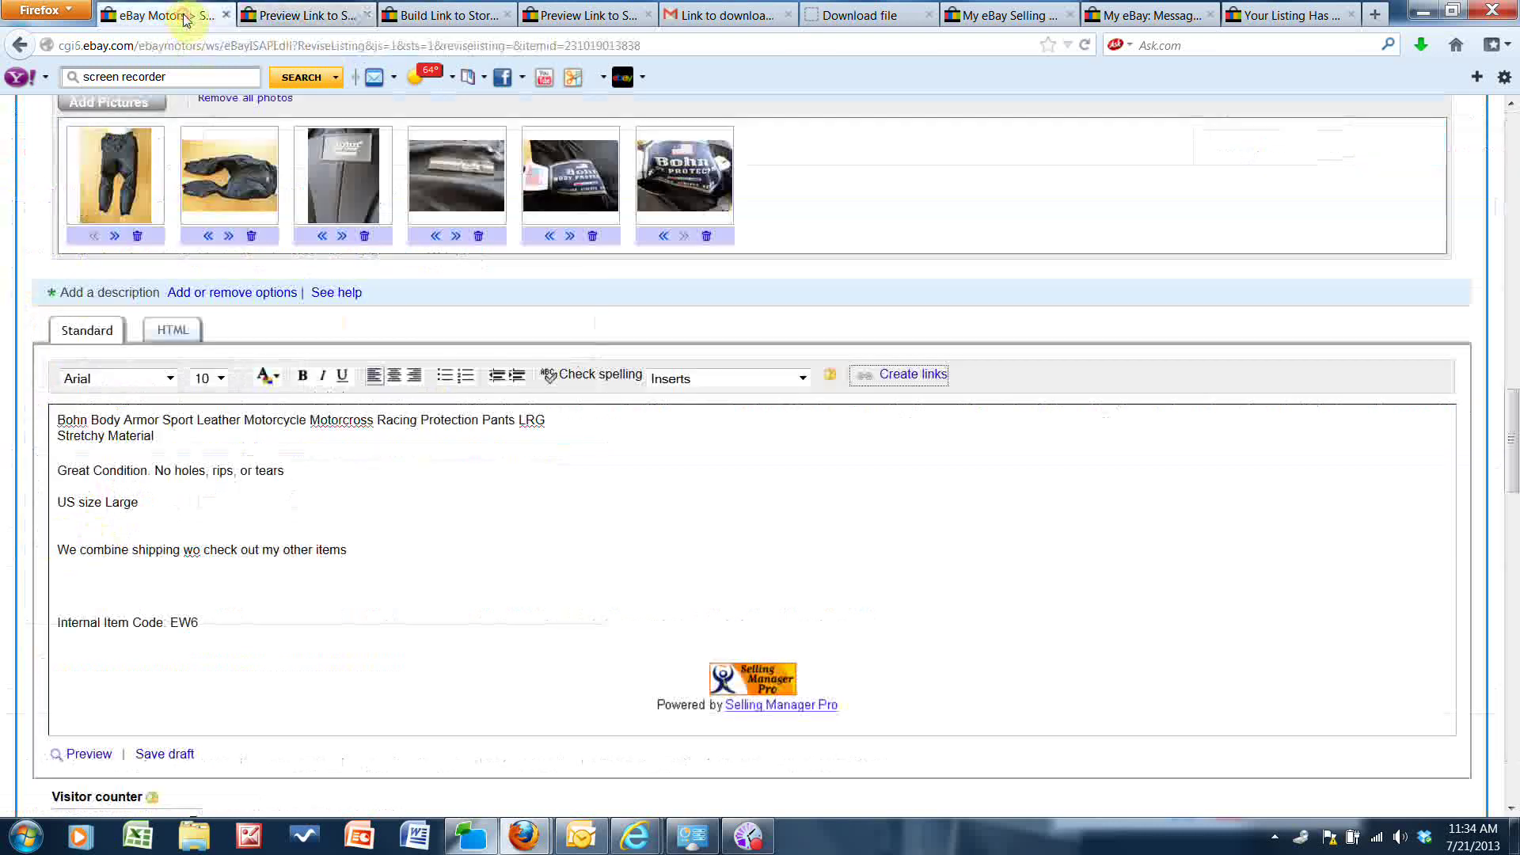
Replace 'other items' after 'check out my' with the pasted 'Other Men's Clothing' store link
left_click(362, 549)
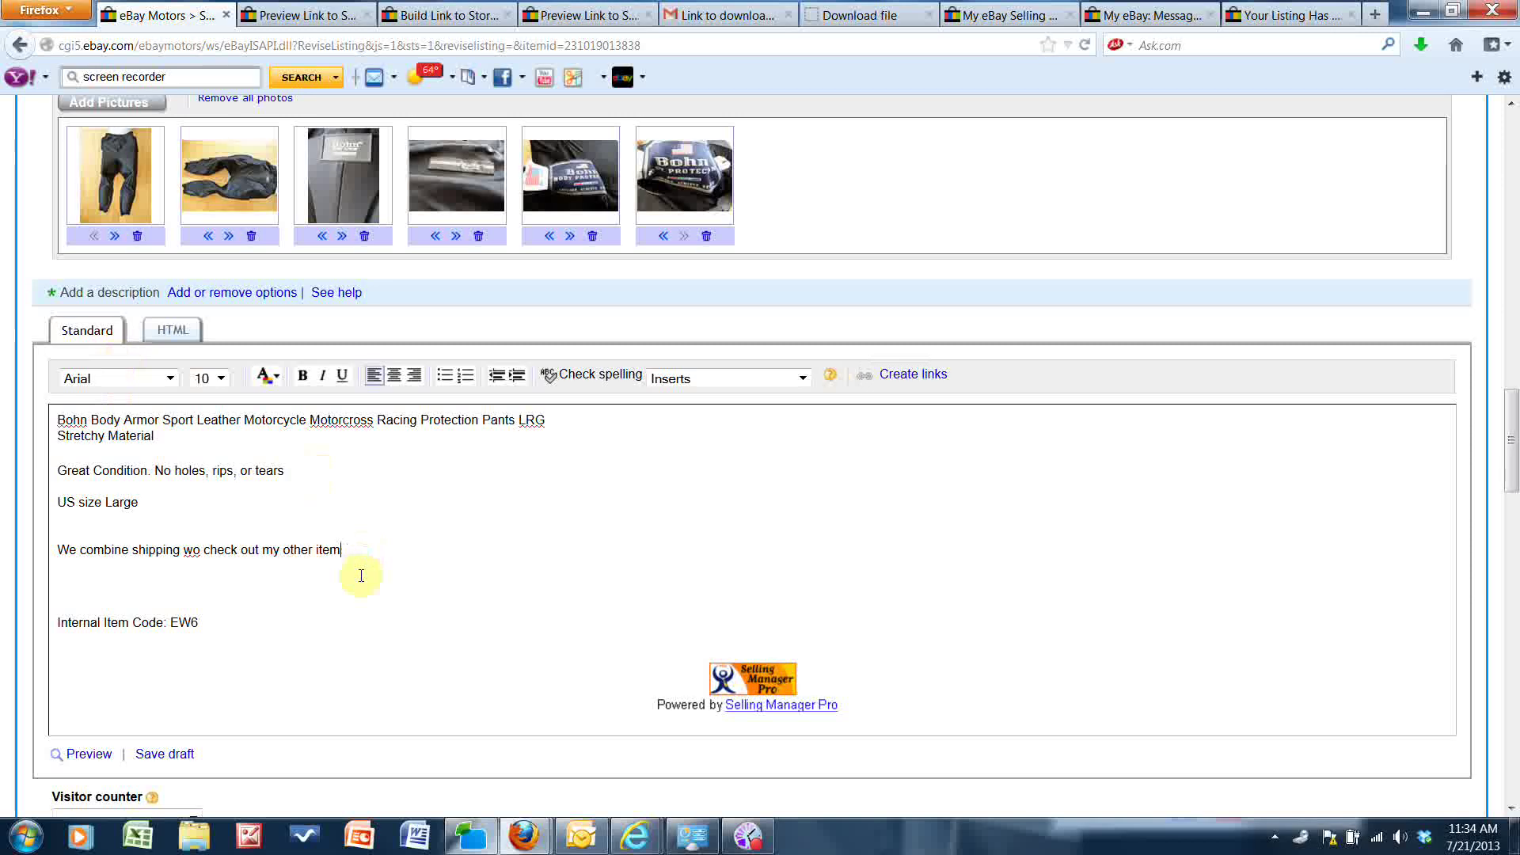
key("BackSpace")
key("BackSpace")
key("BackSpace")
key("BackSpace")
key("BackSpace")
key("BackSpace")
key("BackSpace")
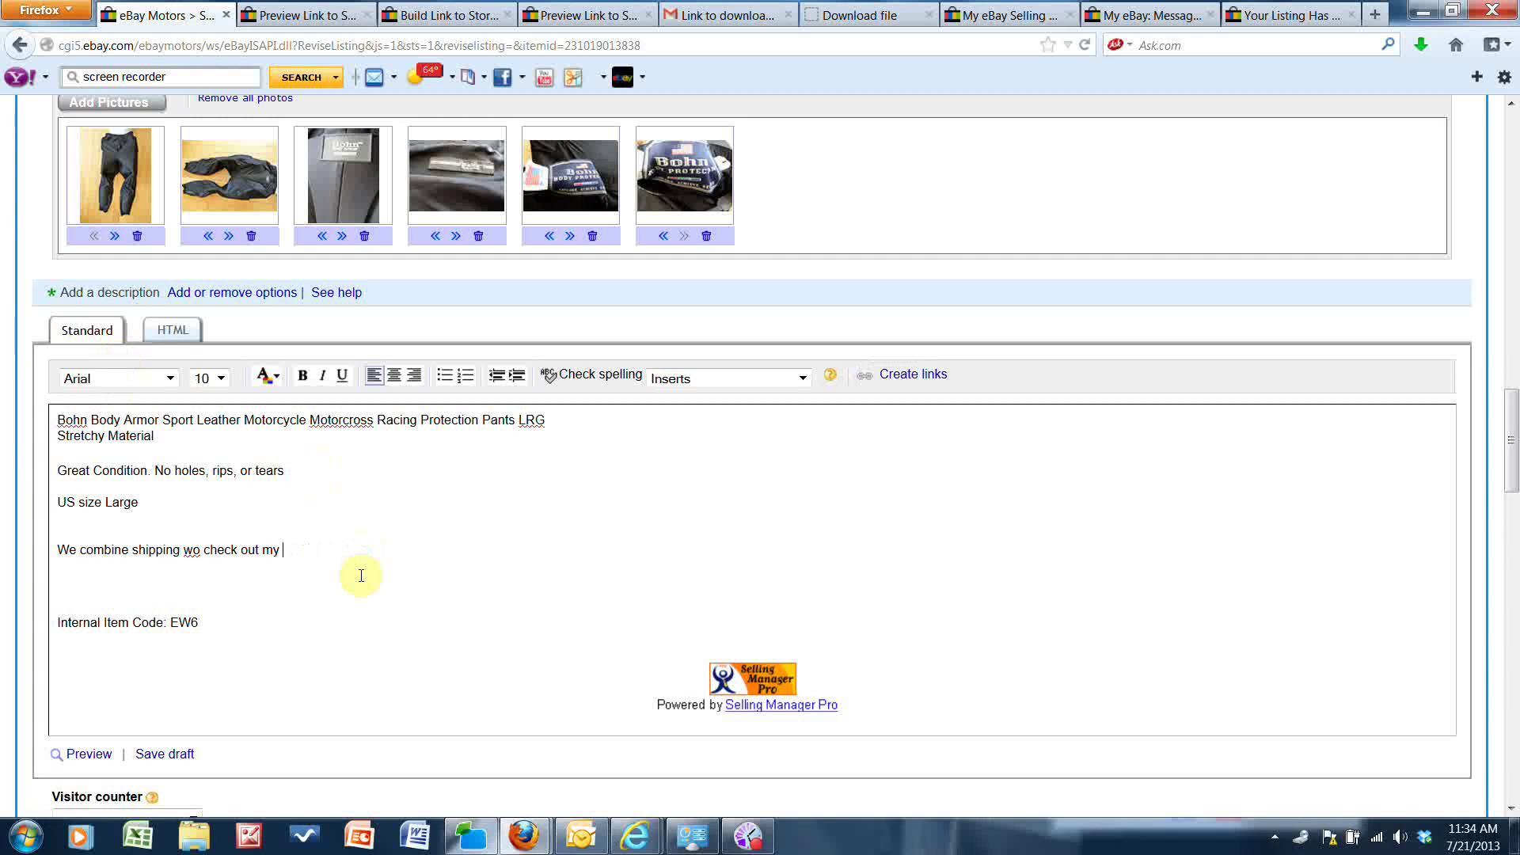
key("ctrl+v")
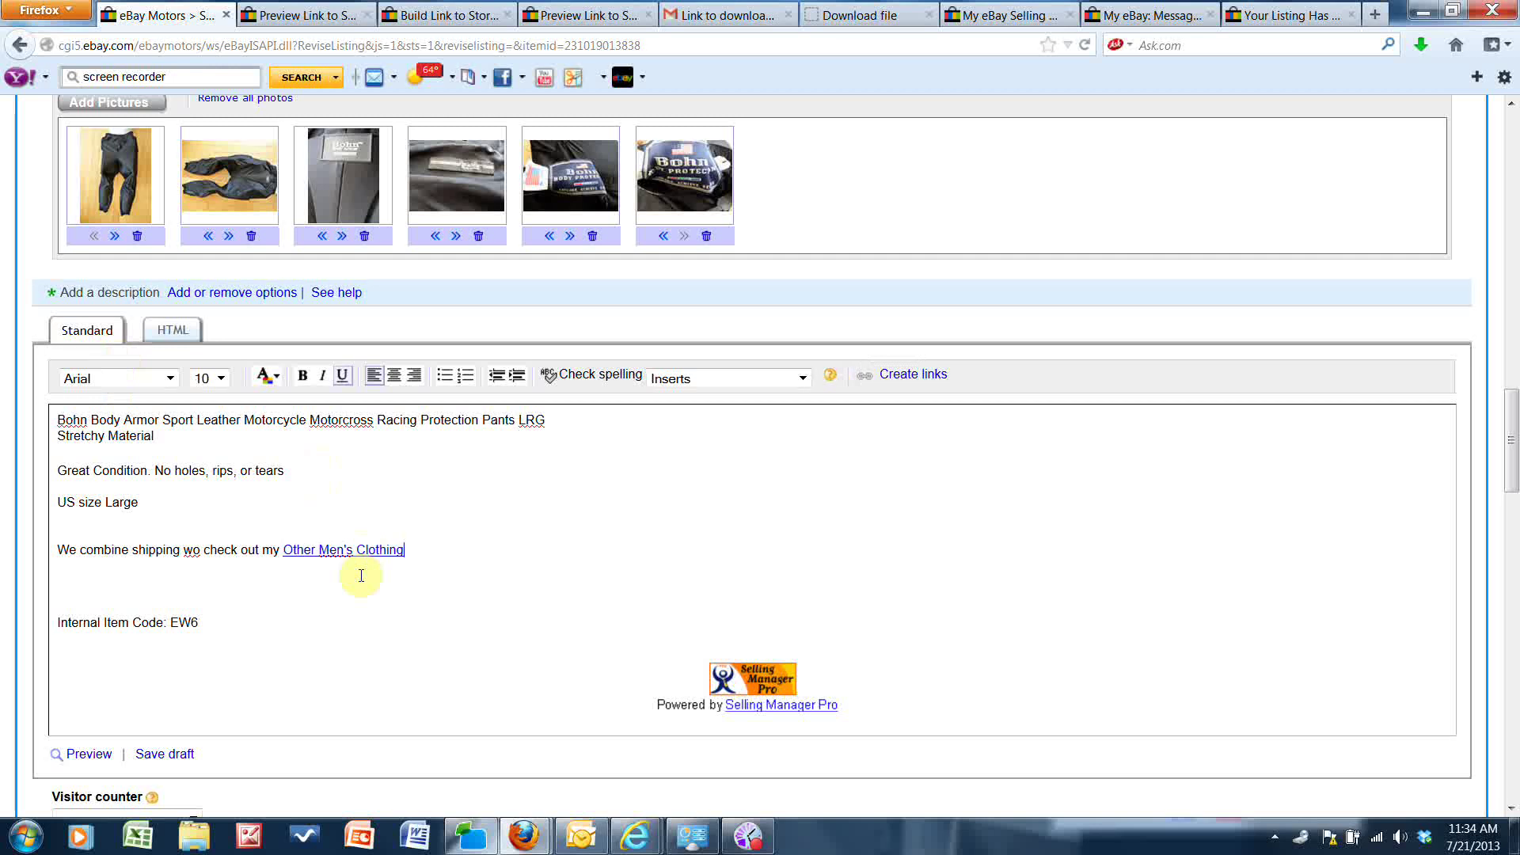
Correct 'wo' to 'so' in the shipping sentence
left_click(195, 550)
key("BackSpace")
type("s")
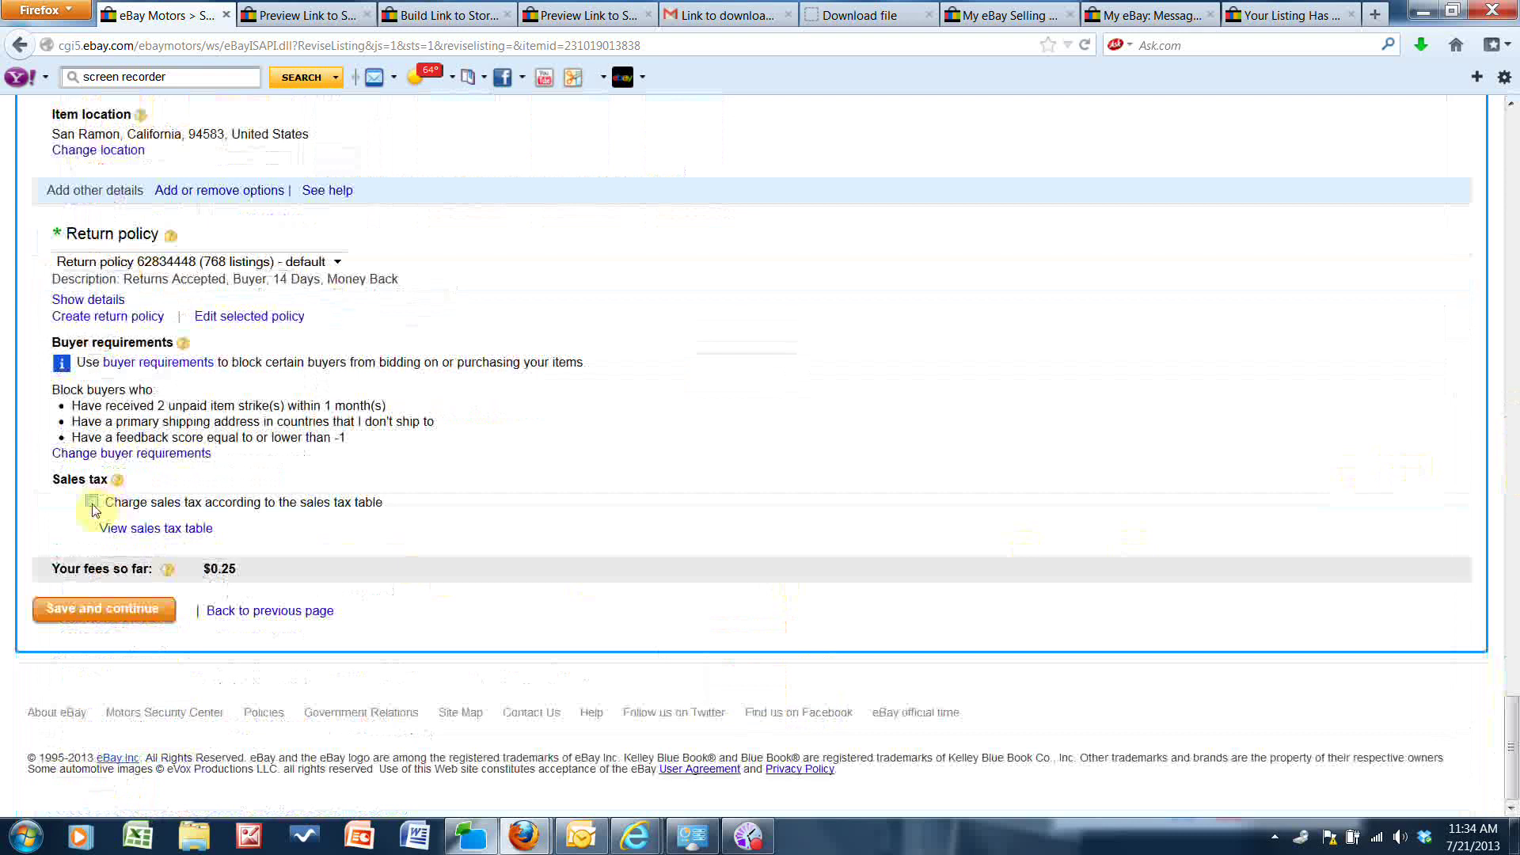
Turn on sales tax, save and continue, then submit the listing revisions
left_click(92, 501)
left_click(102, 611)
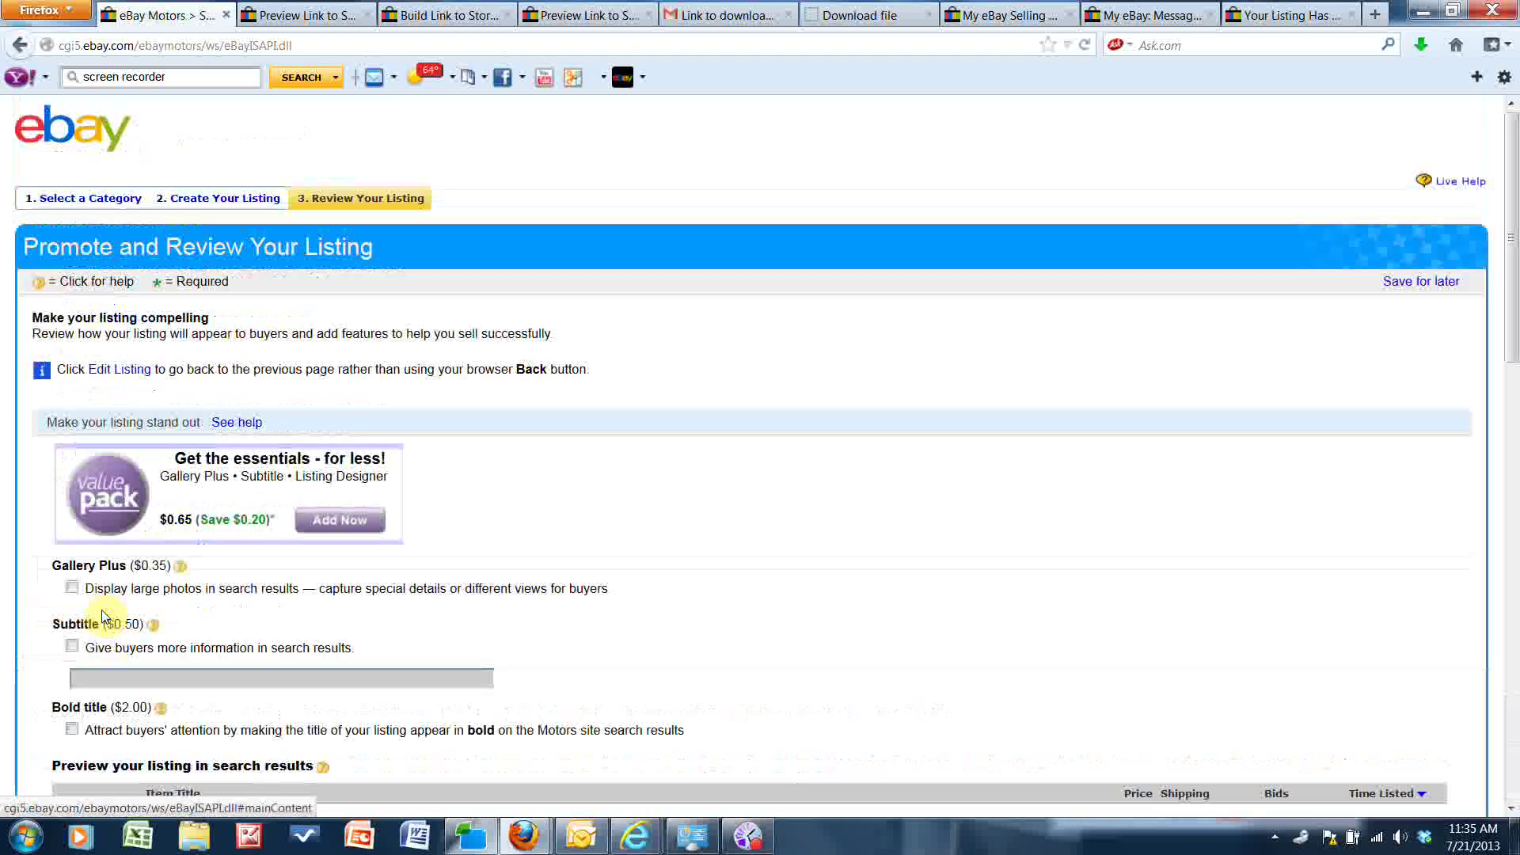
scroll(103, 616, "down", 15)
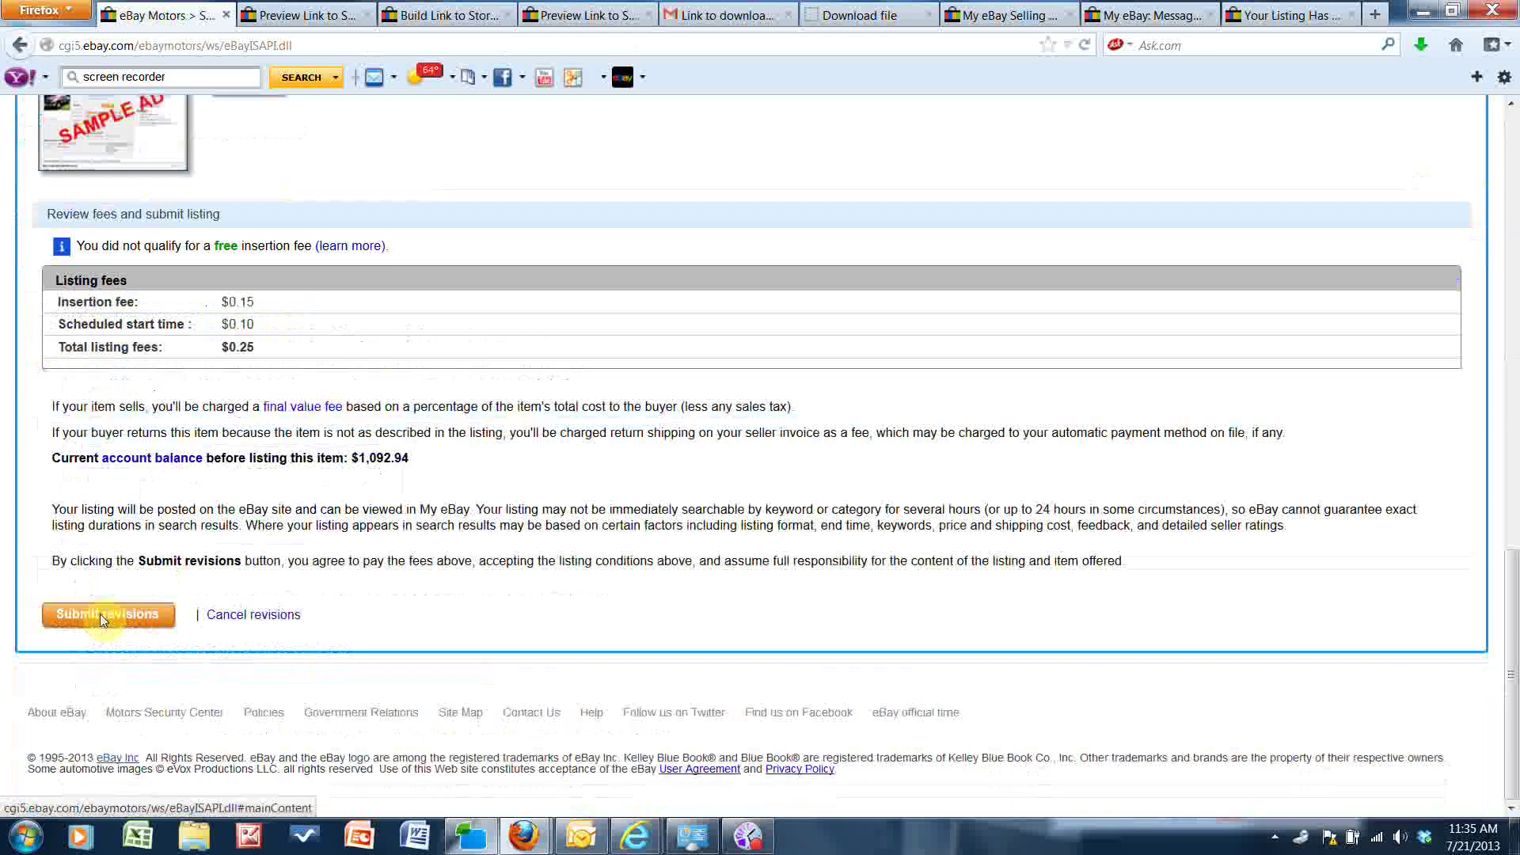
left_click(100, 615)
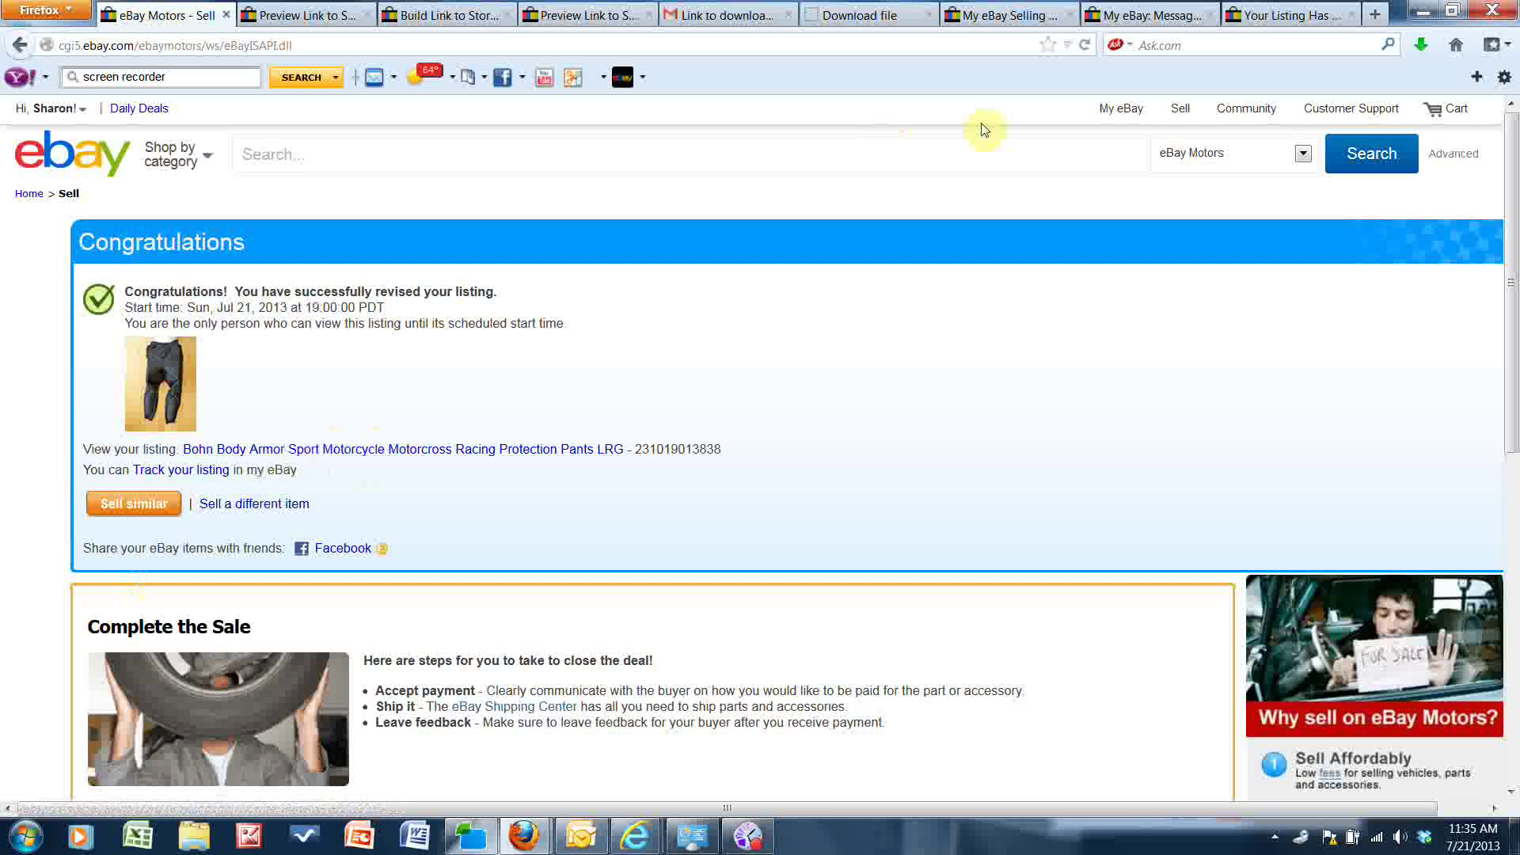
Go to My eBay and show the Scheduled listings
left_click(1118, 109)
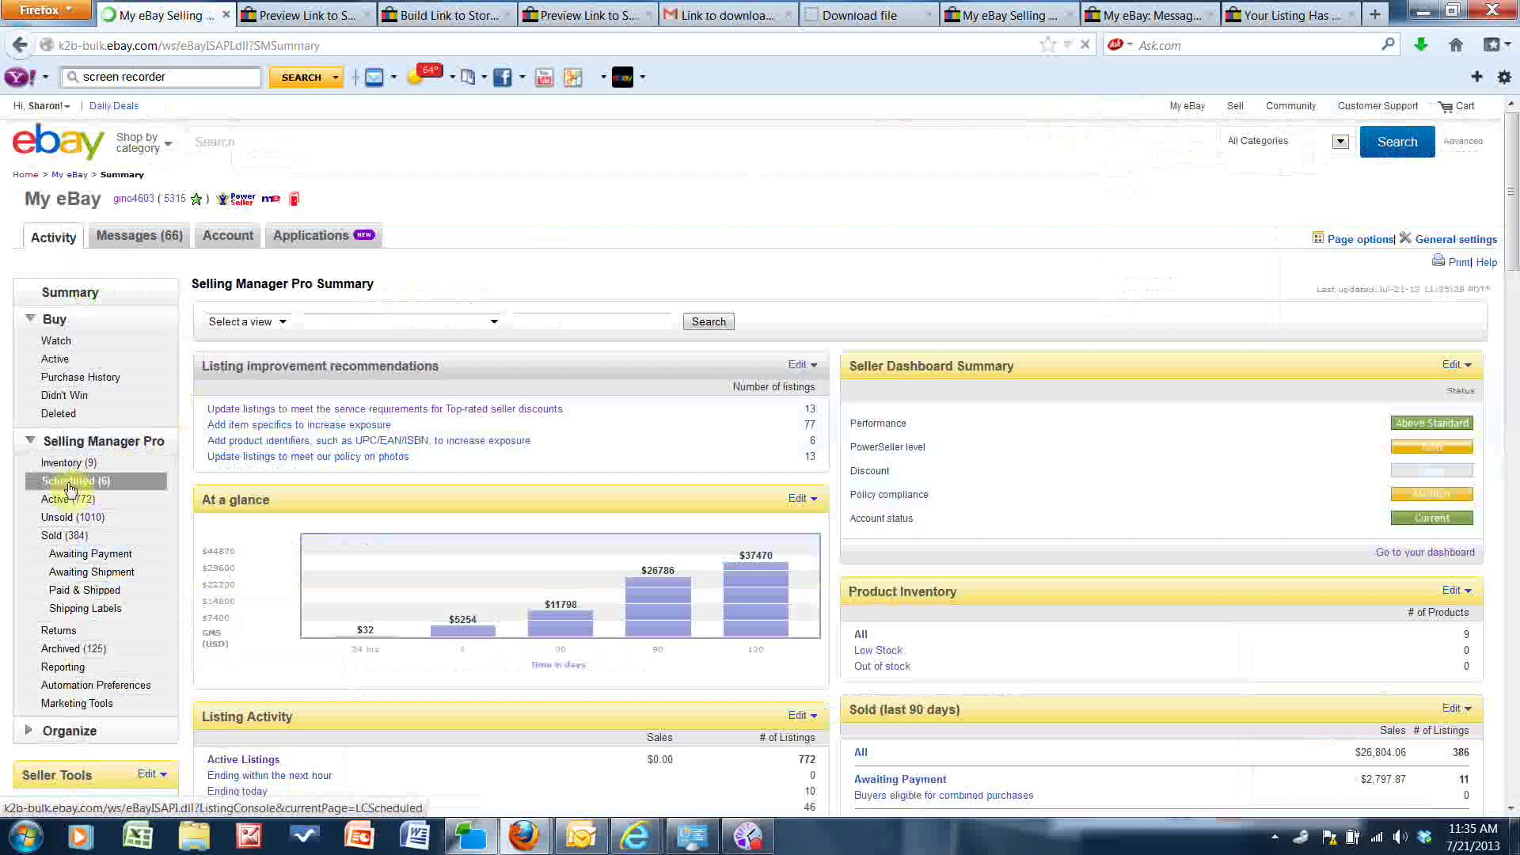
left_click(69, 481)
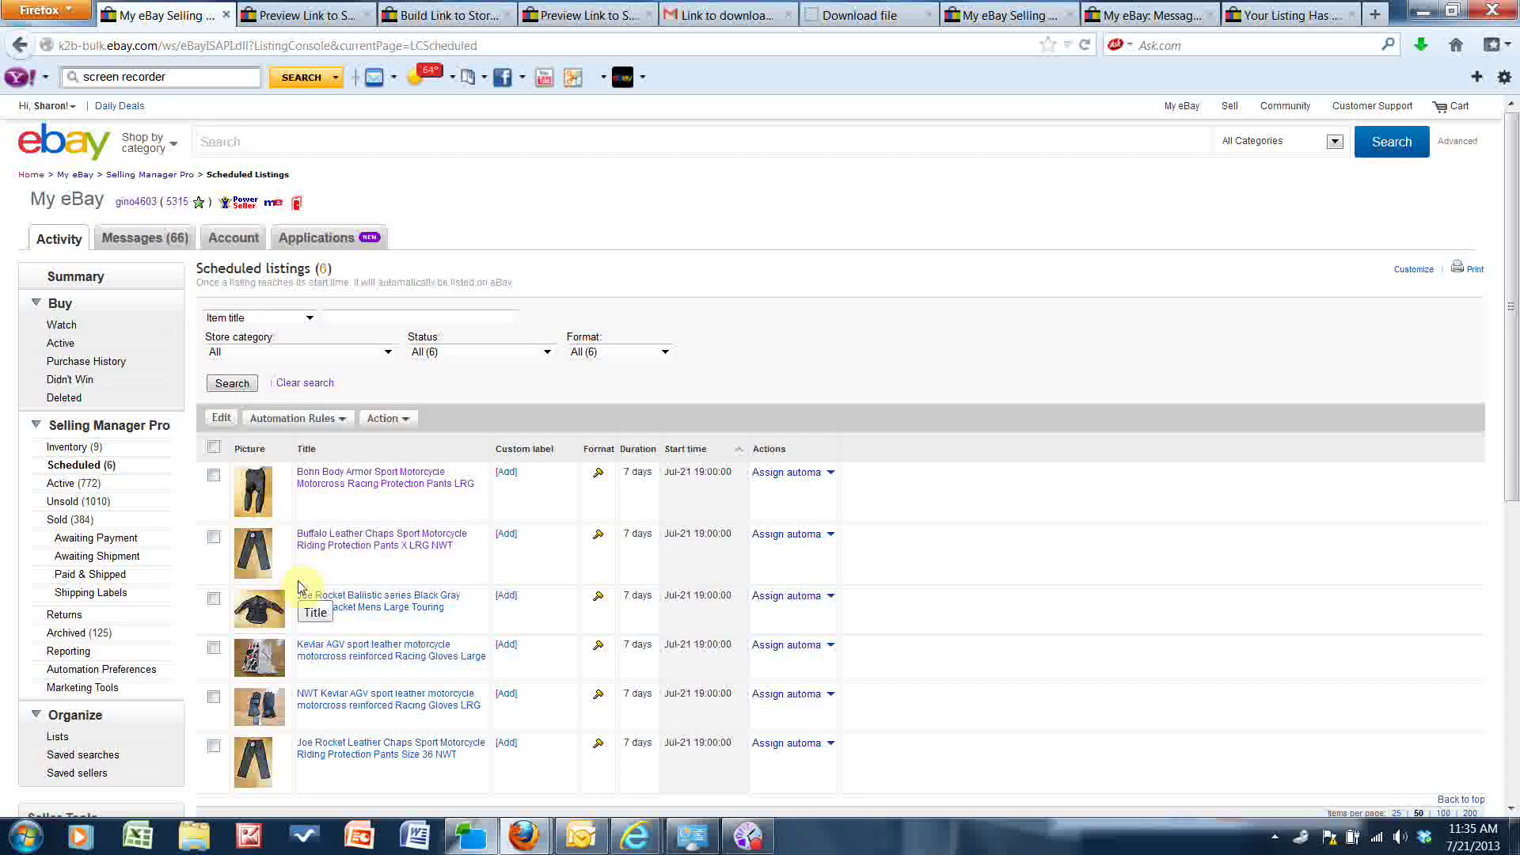
scroll(299, 587, "down", 3)
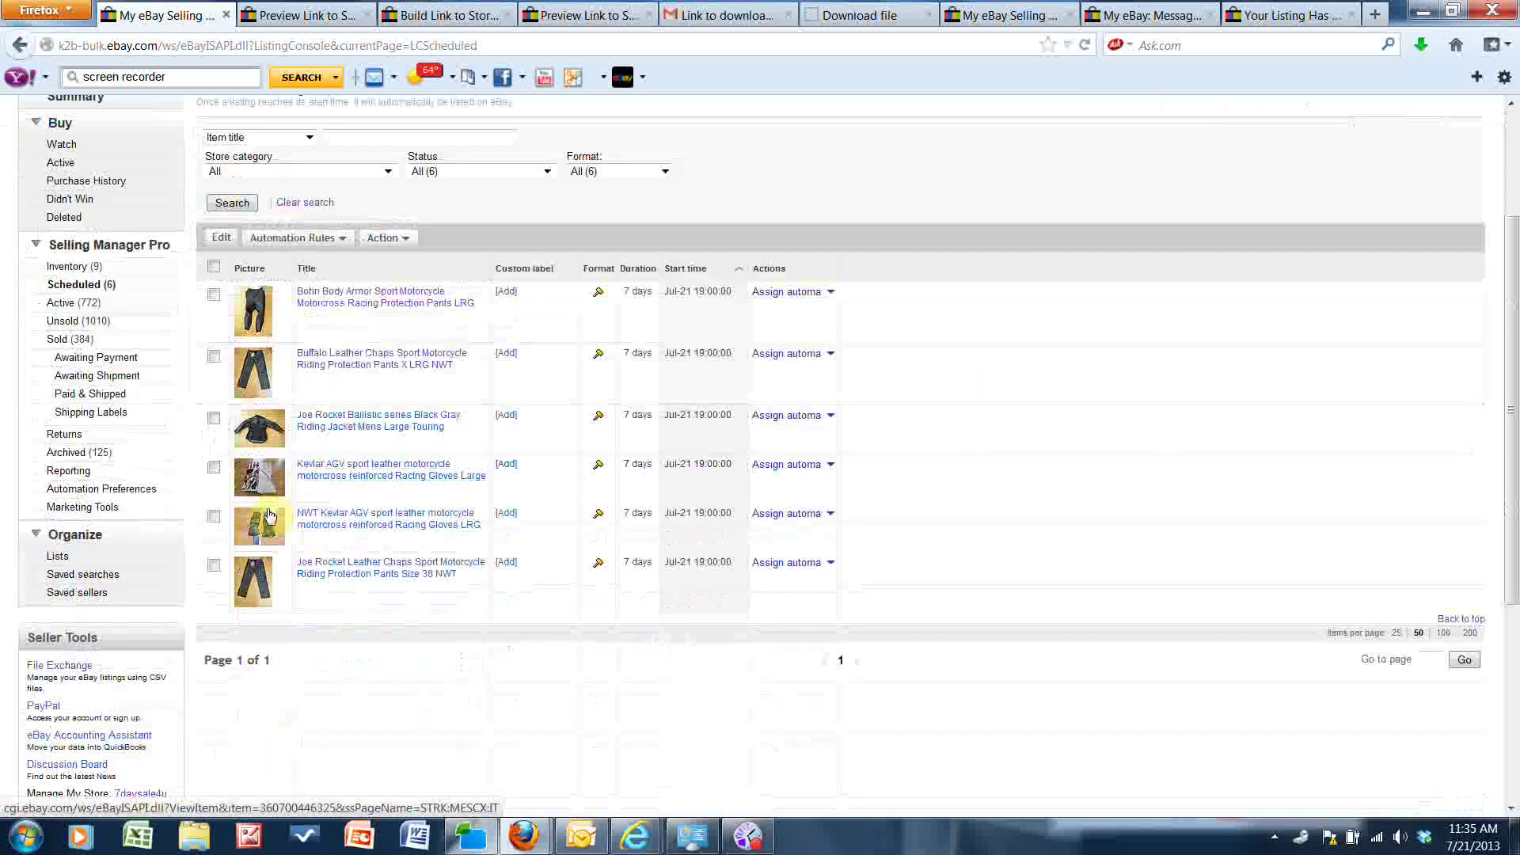
Tick the chaps, Joe Rocket jacket and glove listings, five in total, and open them for editing
left_click(213, 355)
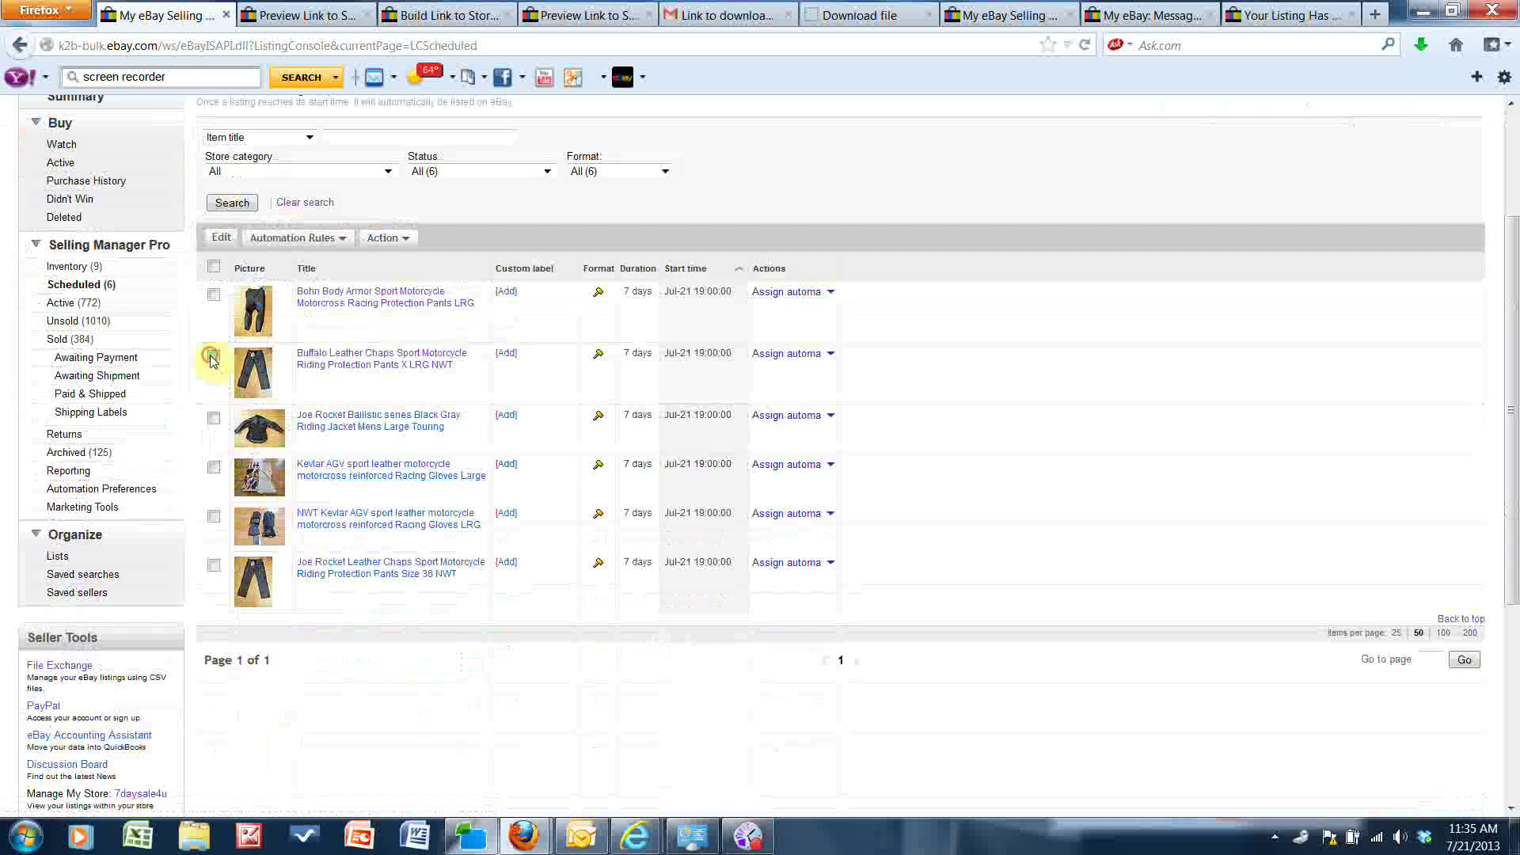
left_click(213, 417)
left_click(213, 466)
left_click(213, 516)
left_click(213, 564)
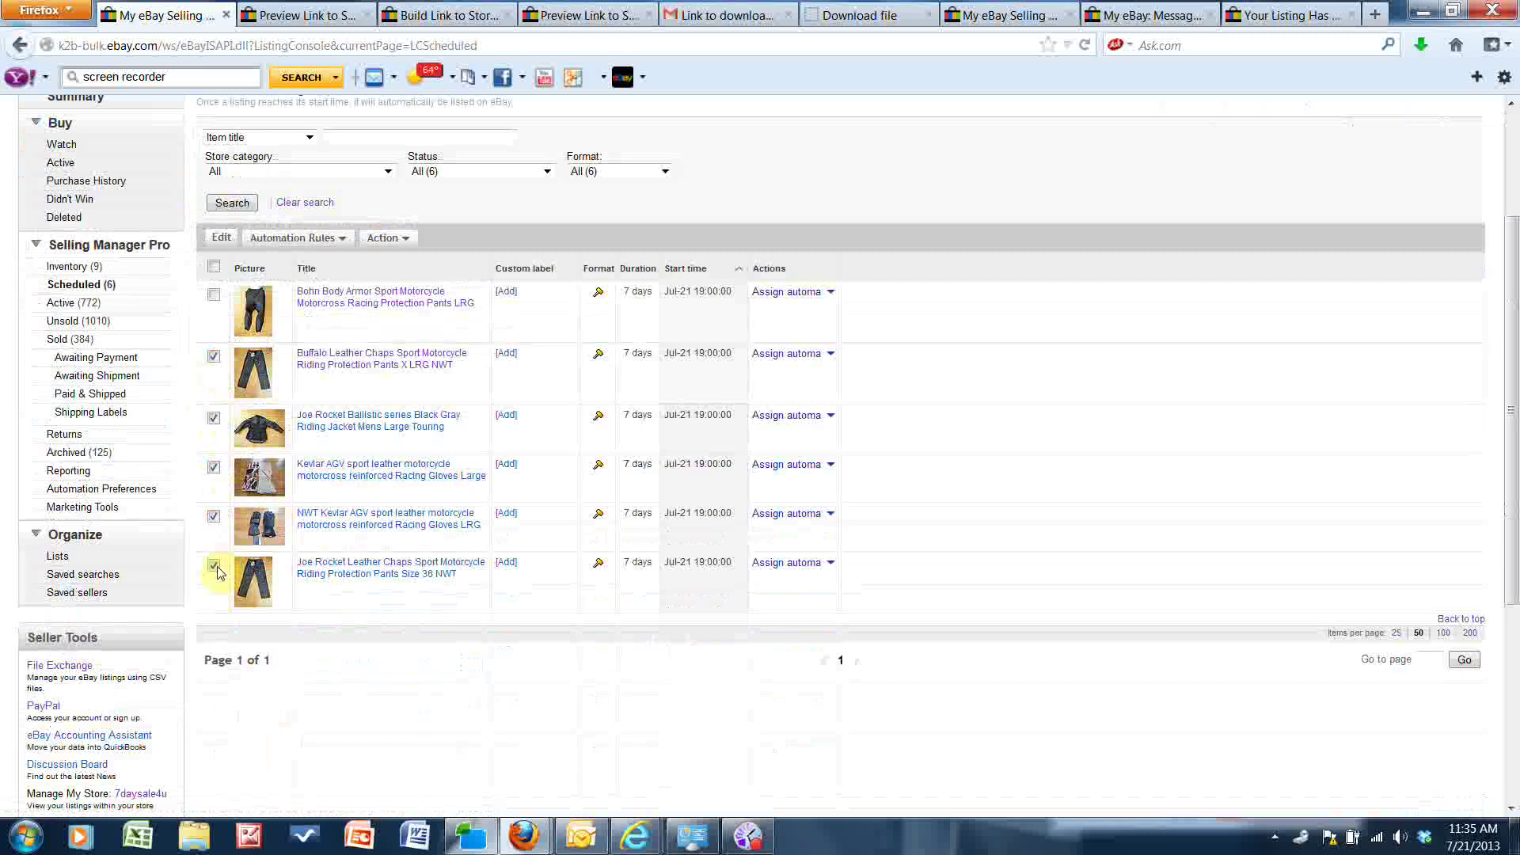
left_click(224, 238)
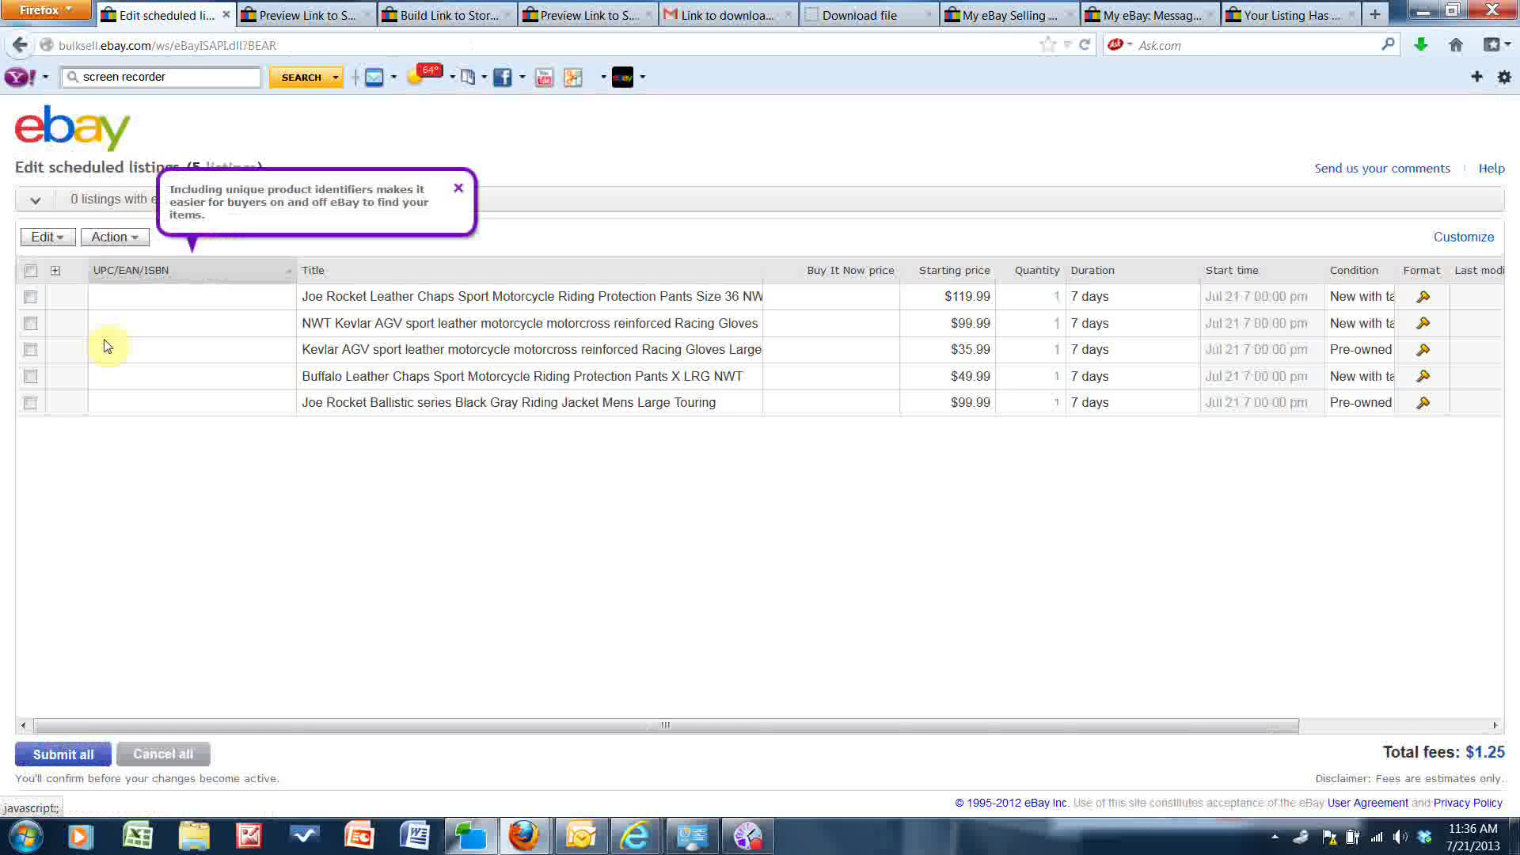
Select all five listing rows in the bulk editor and open the Edit field list
left_click(30, 296)
left_click(30, 323)
left_click(30, 349)
left_click(30, 376)
left_click(30, 402)
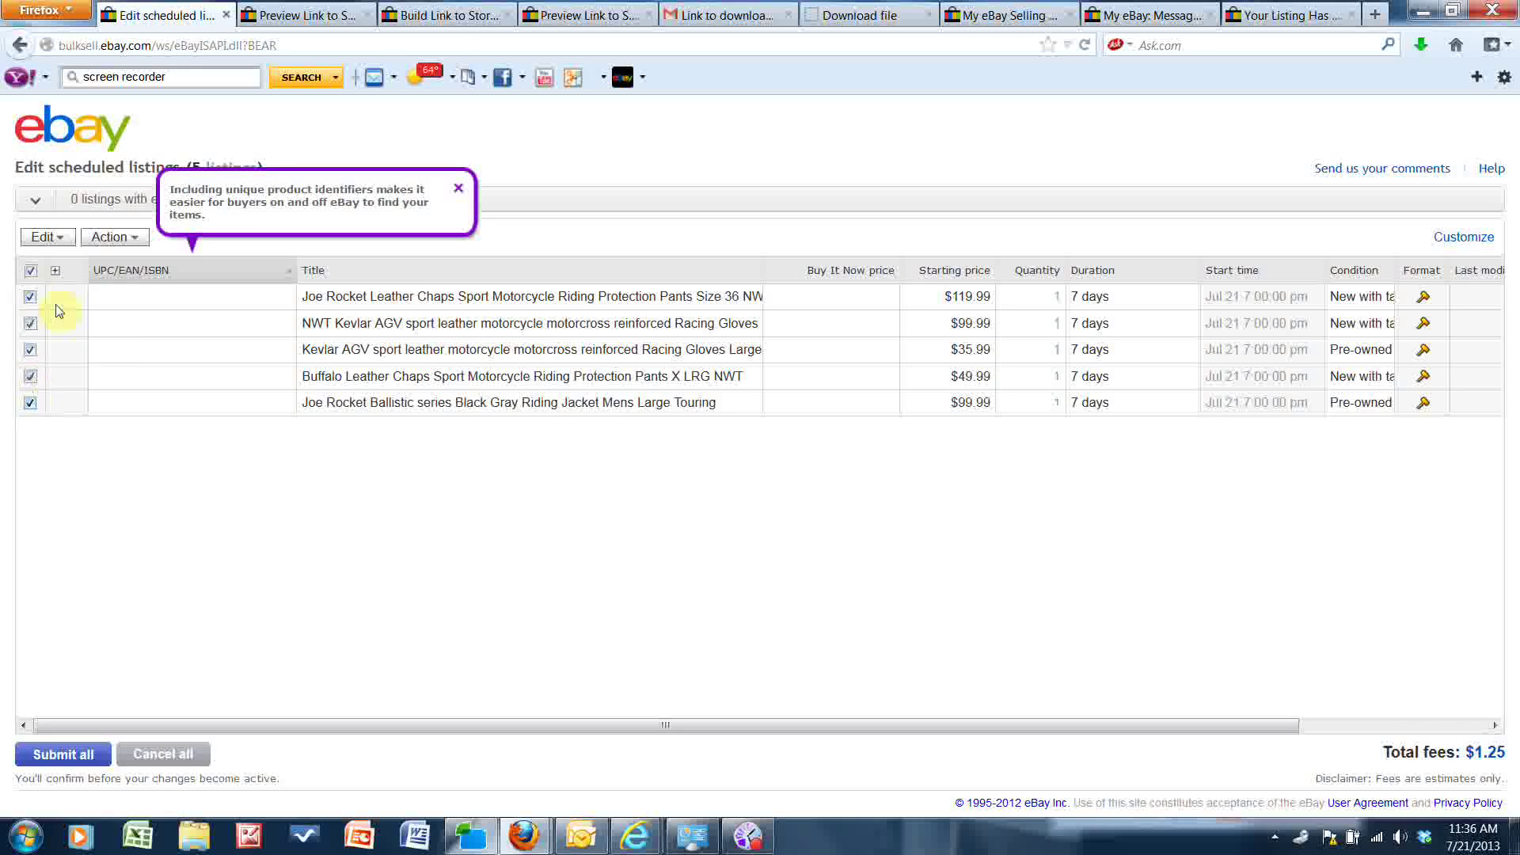
left_click(57, 240)
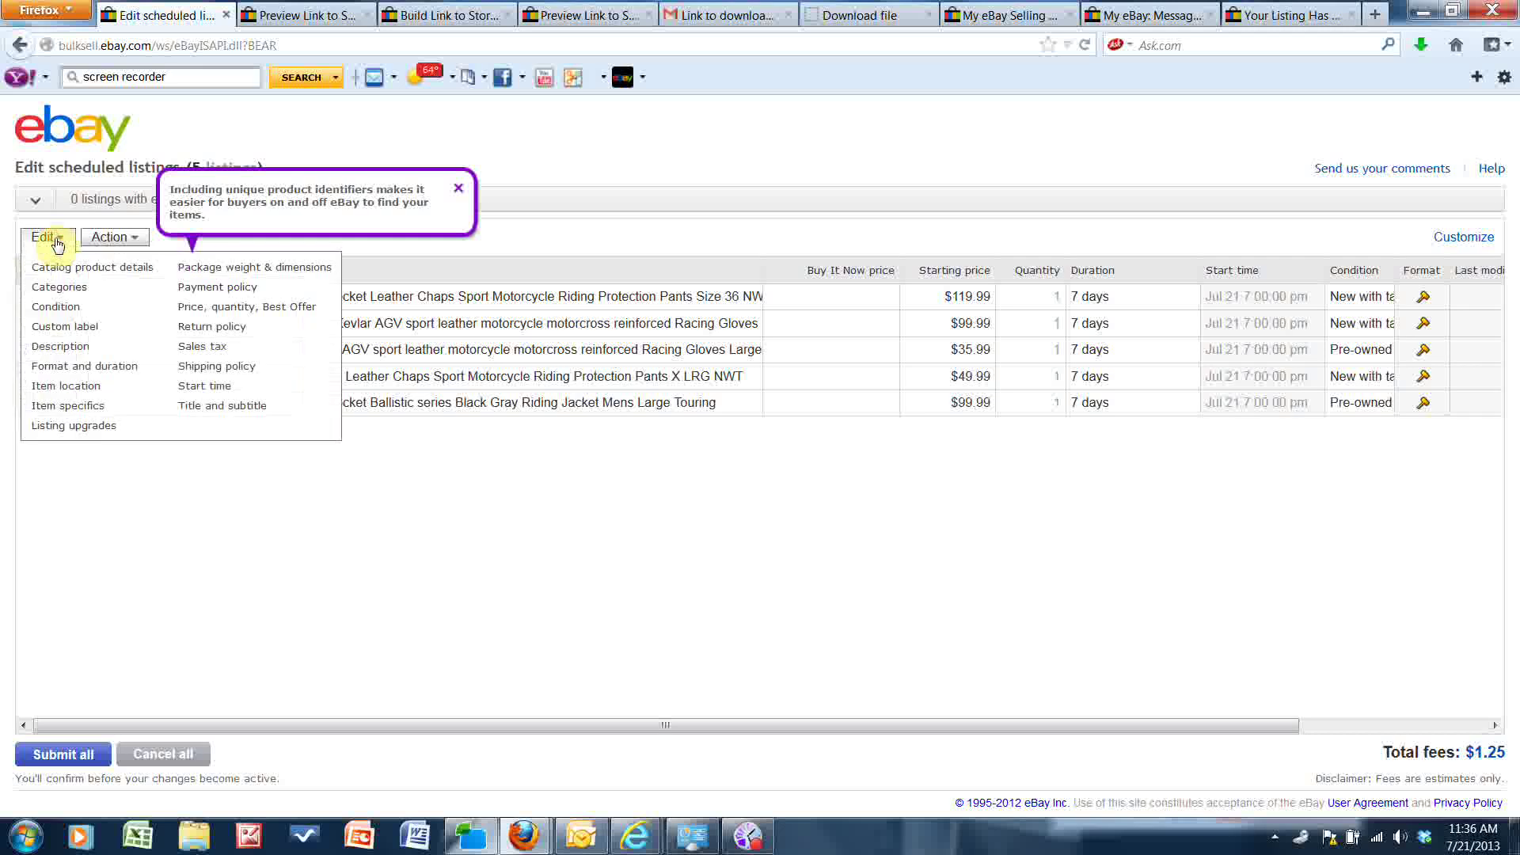
Edit Description in the Standard editor: enter 'We combine shipping so check out my' plus the pasted store link
left_click(63, 347)
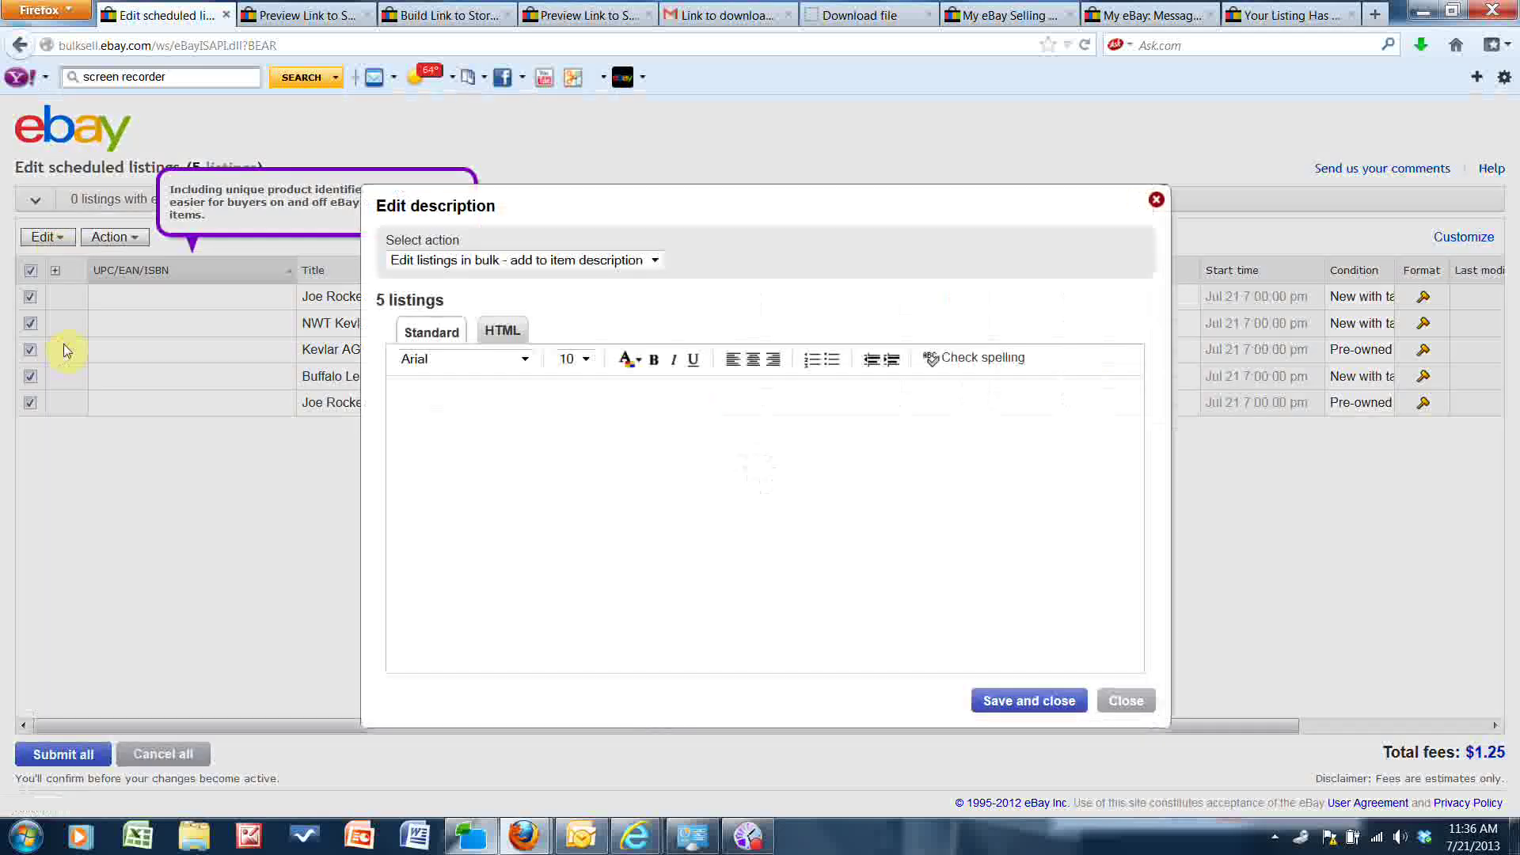
left_click(436, 331)
left_click(430, 400)
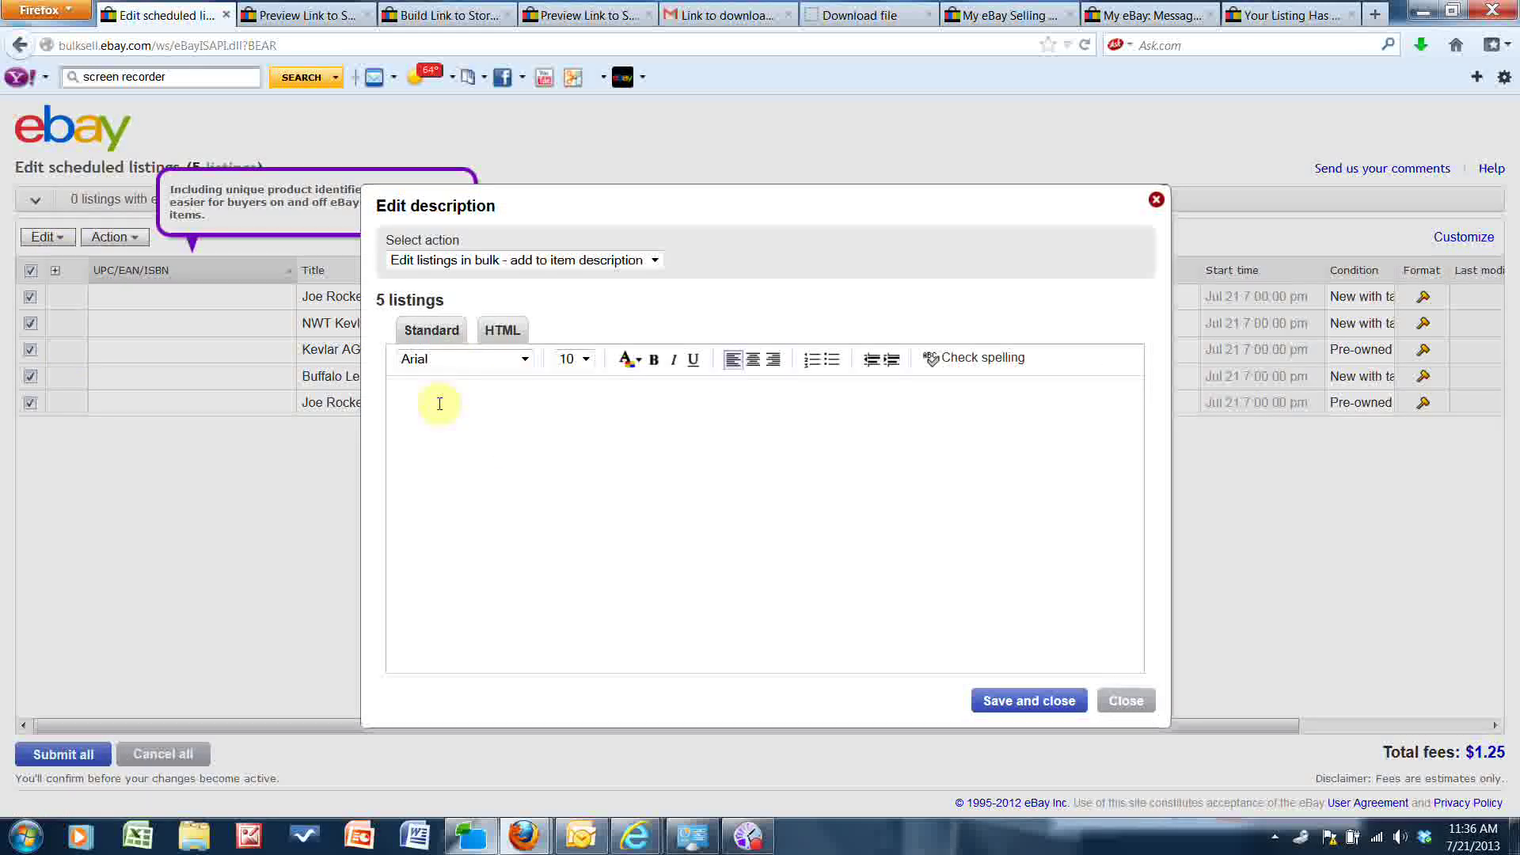
type("We combine shipping so check out my")
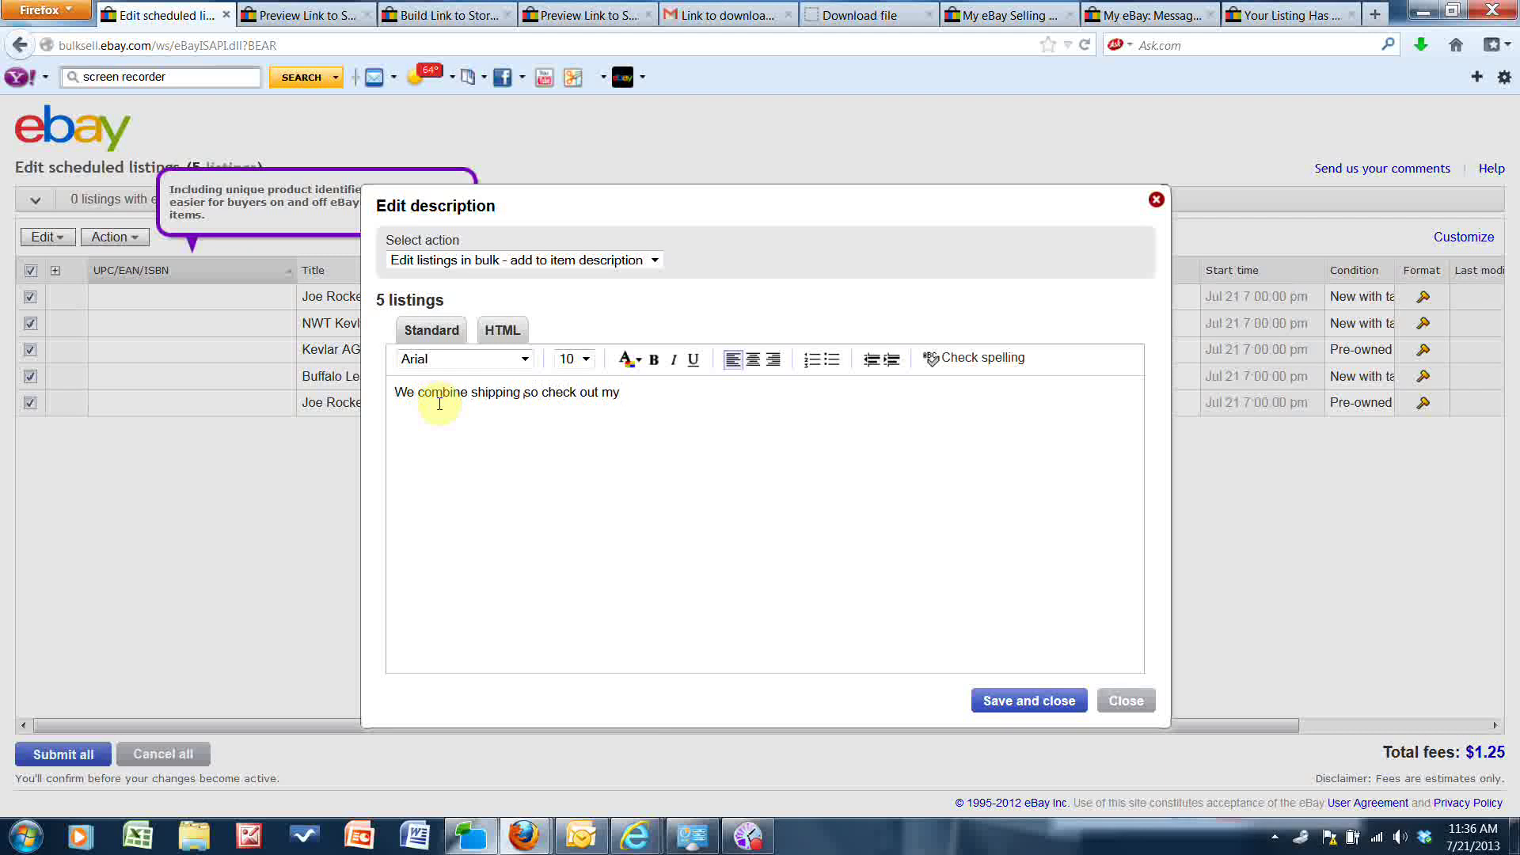
type("Other Men's Clothing")
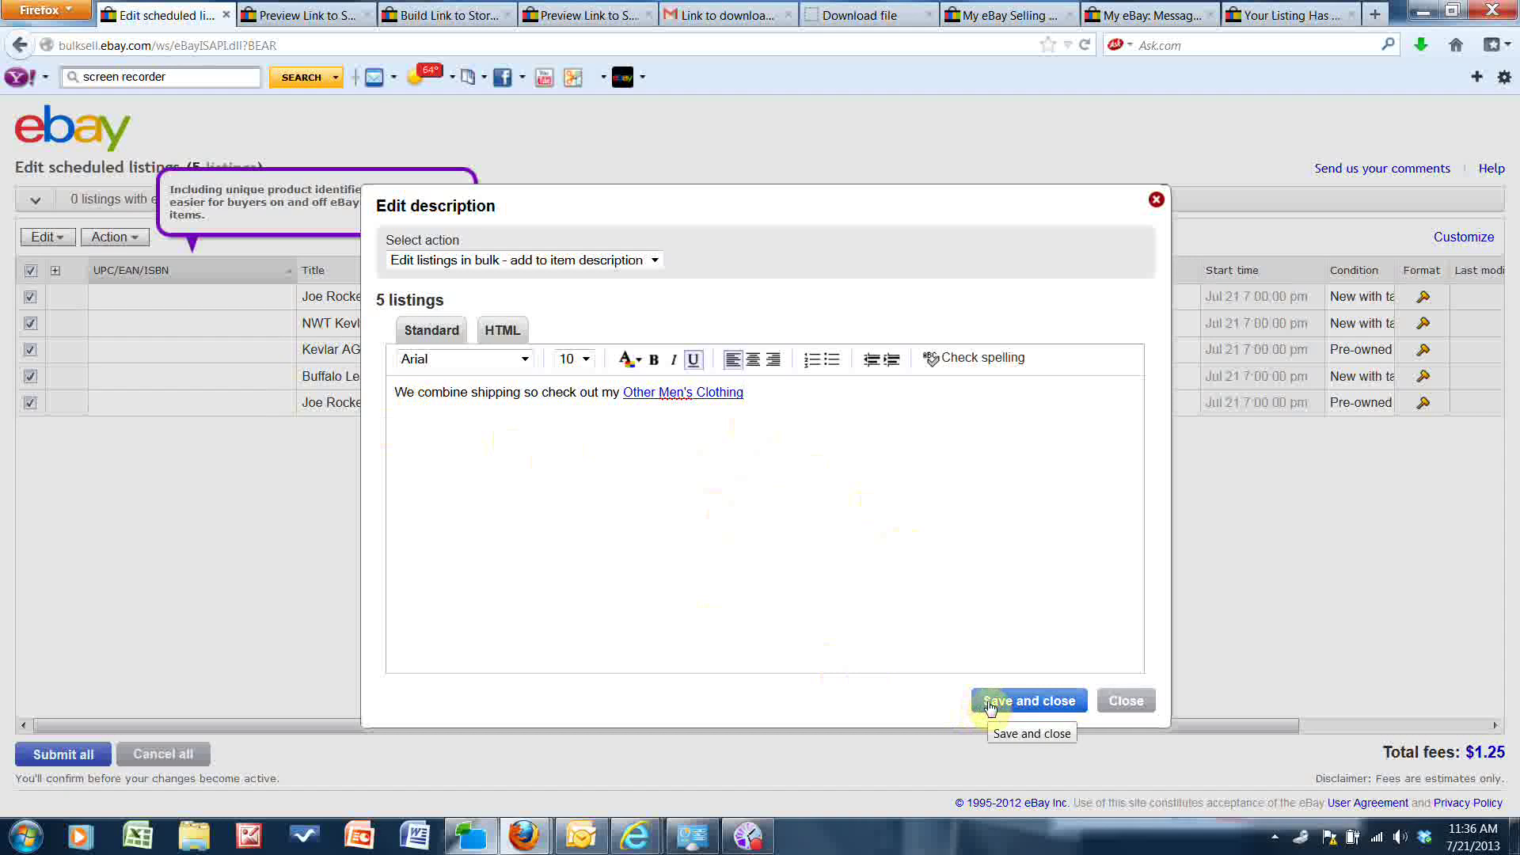
Save the added 'Other Men's Clothing' link text to all five selected listings' descriptions
left_click(989, 705)
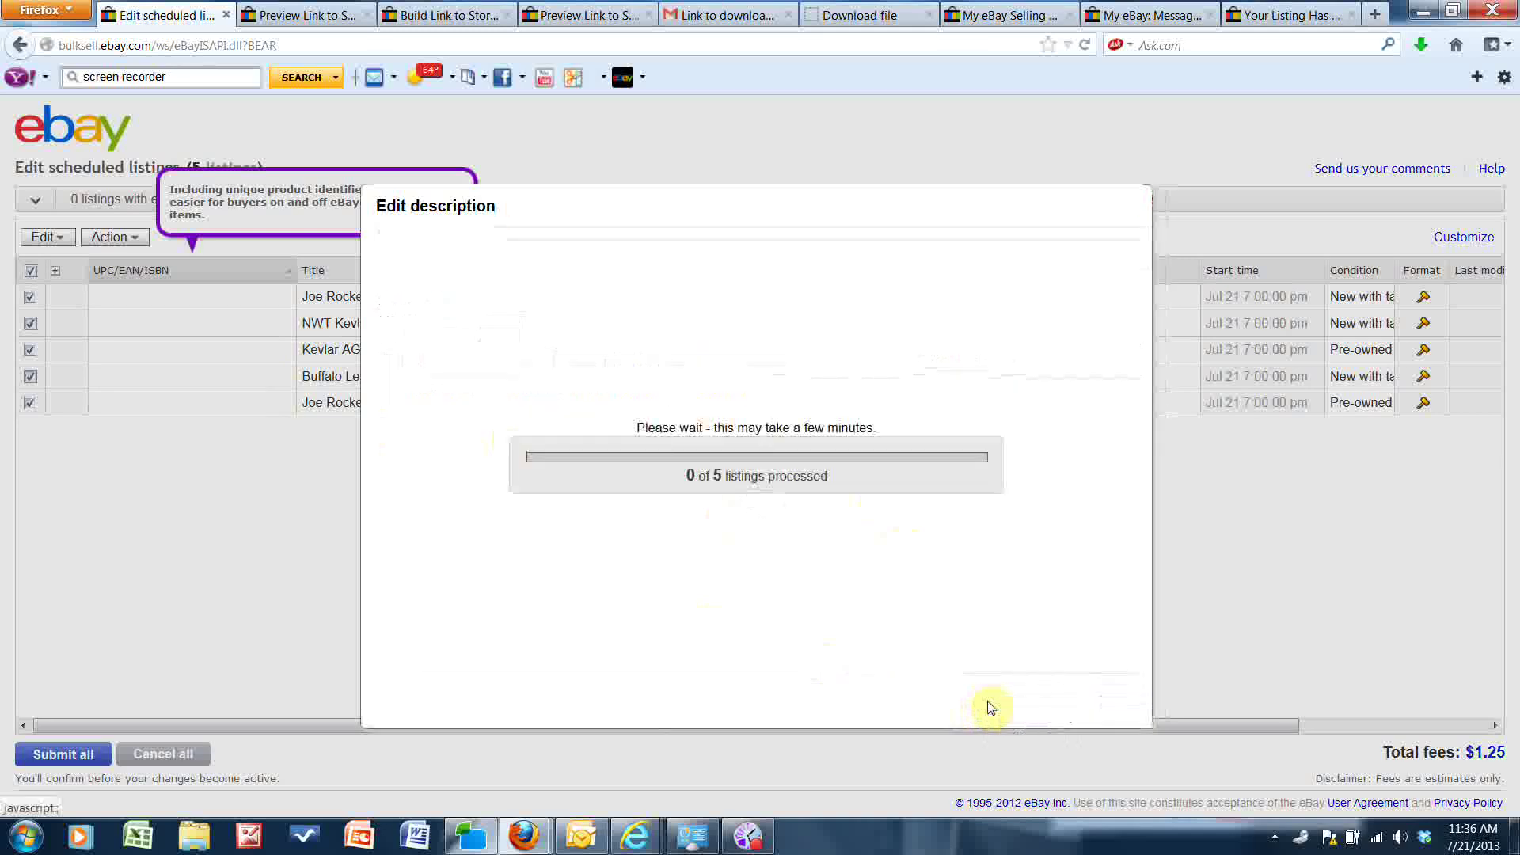